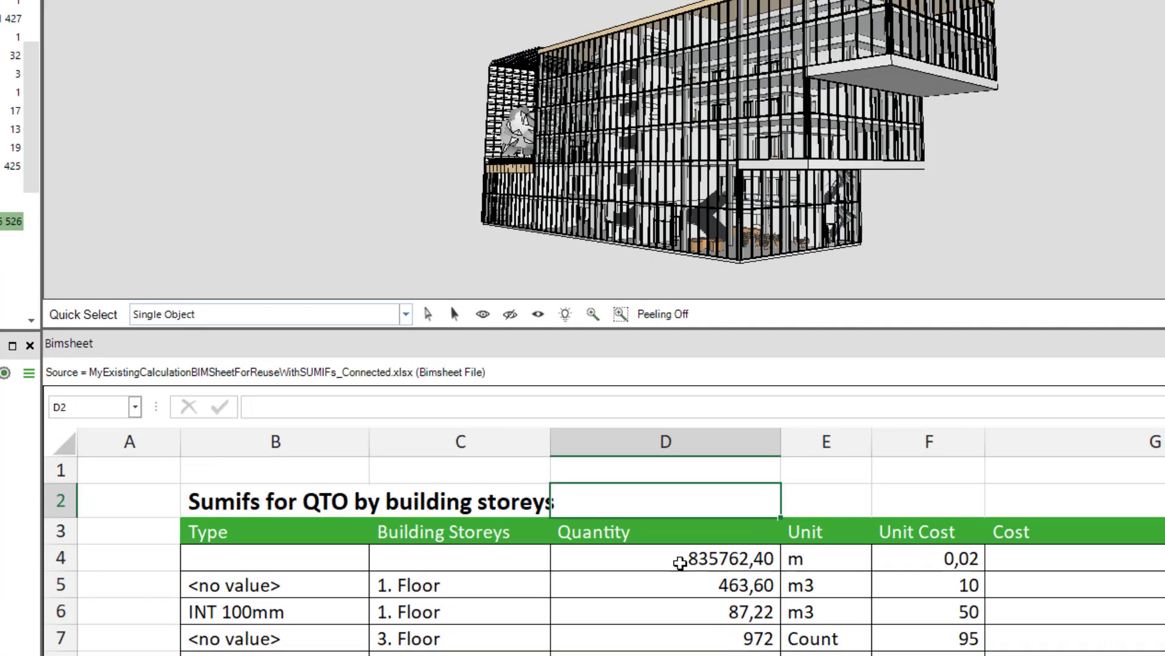
- Preview the finished demo by stepping through the 1. Floor SUMIF and COUNTIF formula cells
{"action": "left_click", "coordinate": [656, 529]}
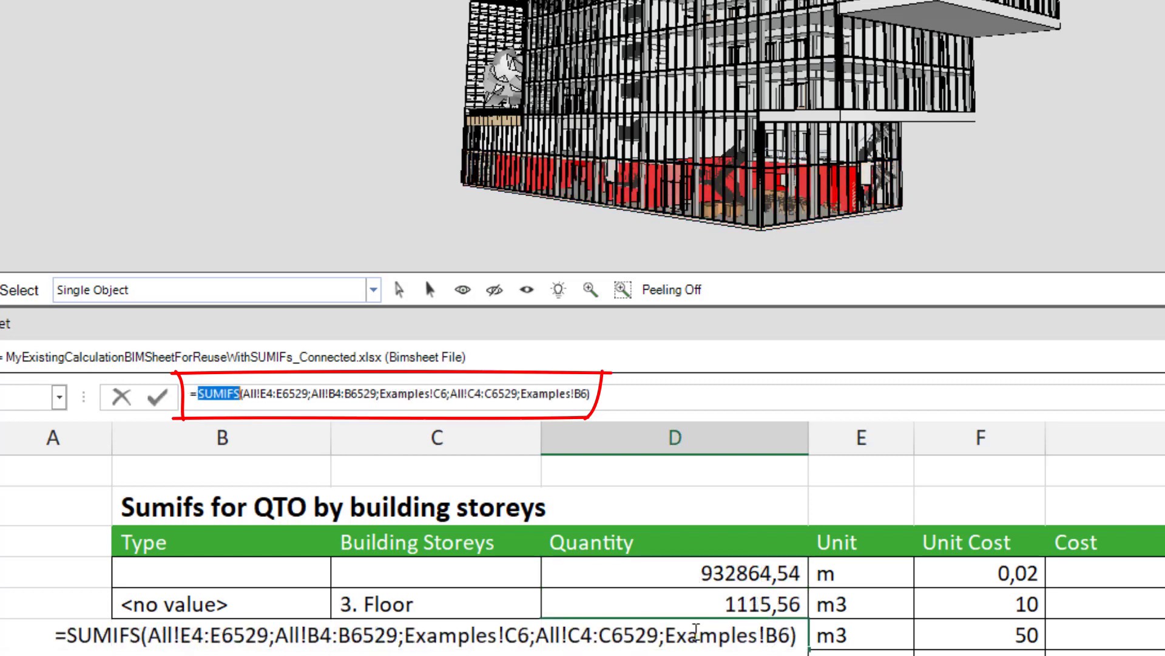
{"action": "left_click", "coordinate": [673, 632]}
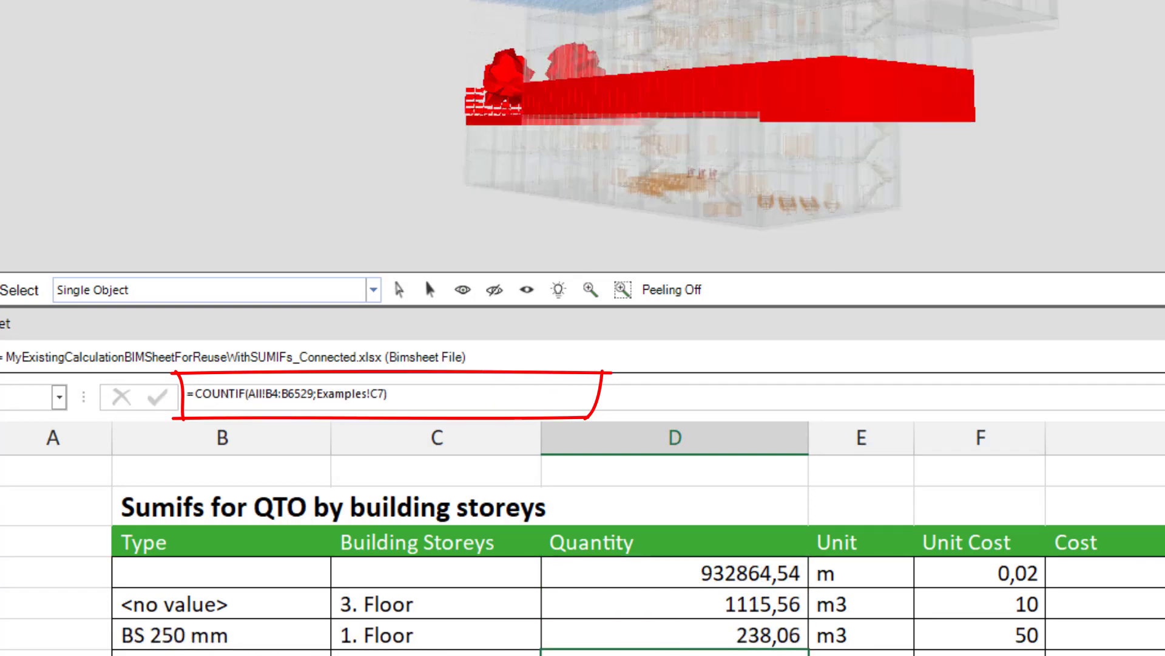
{"action": "key", "text": "Down"}
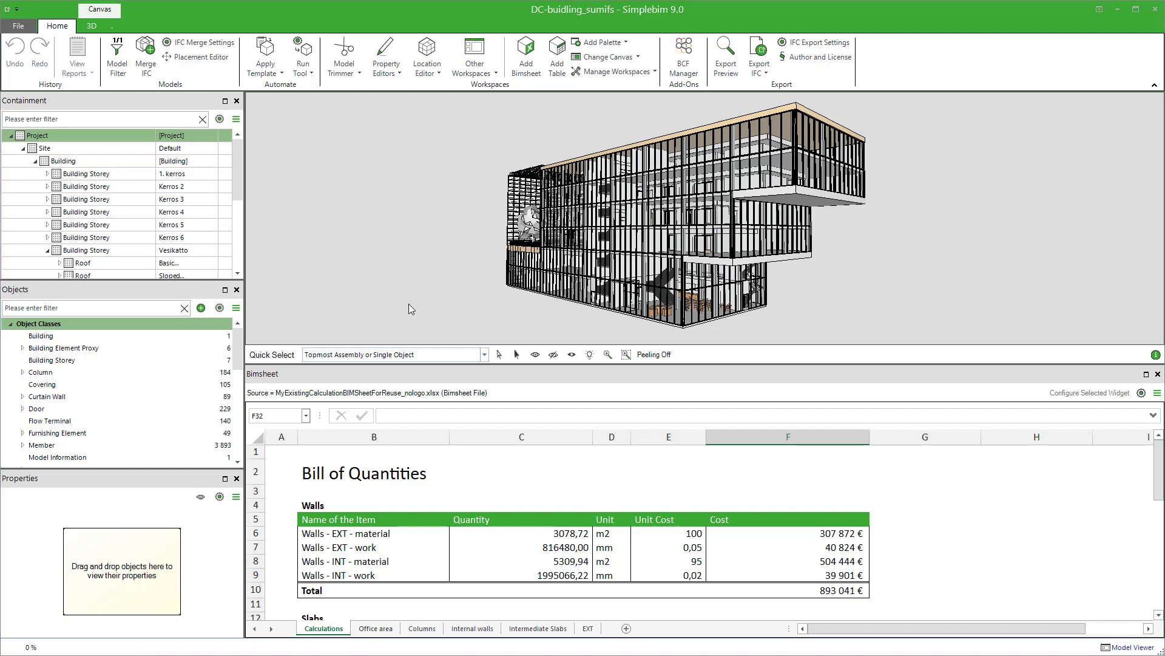
- List the properties of the model's objects in the Properties panel
{"action": "left_click", "coordinate": [201, 498]}
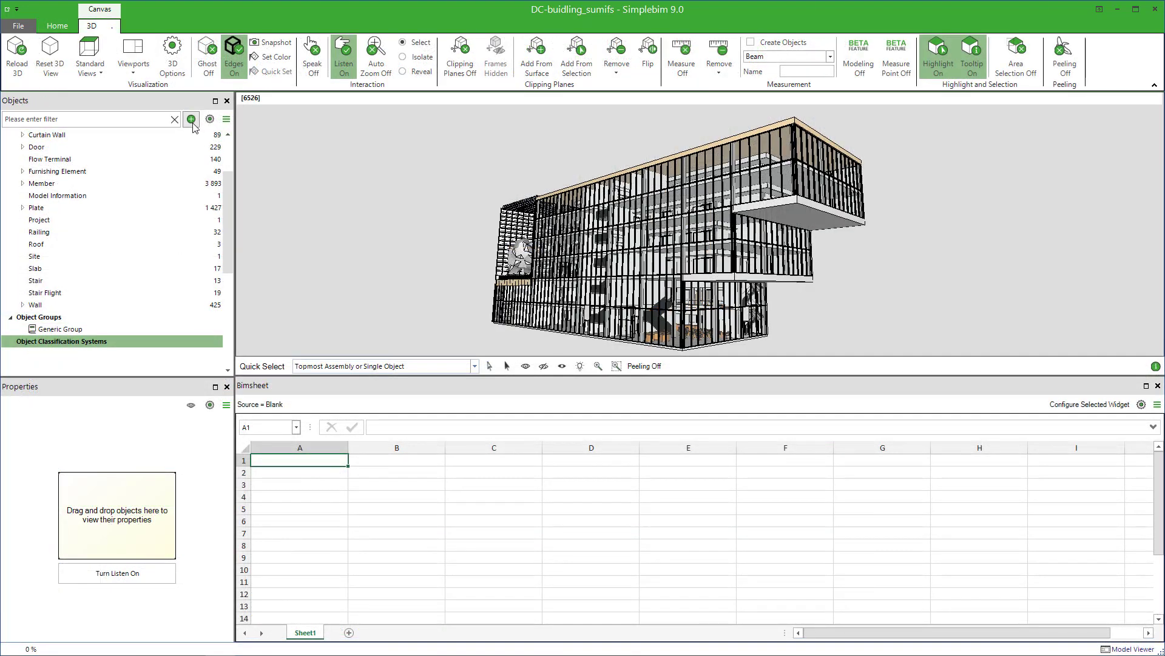
- Create a new generic object group named 'All'
{"action": "left_click", "coordinate": [191, 119]}
{"action": "mouse_move", "coordinate": [270, 137]}
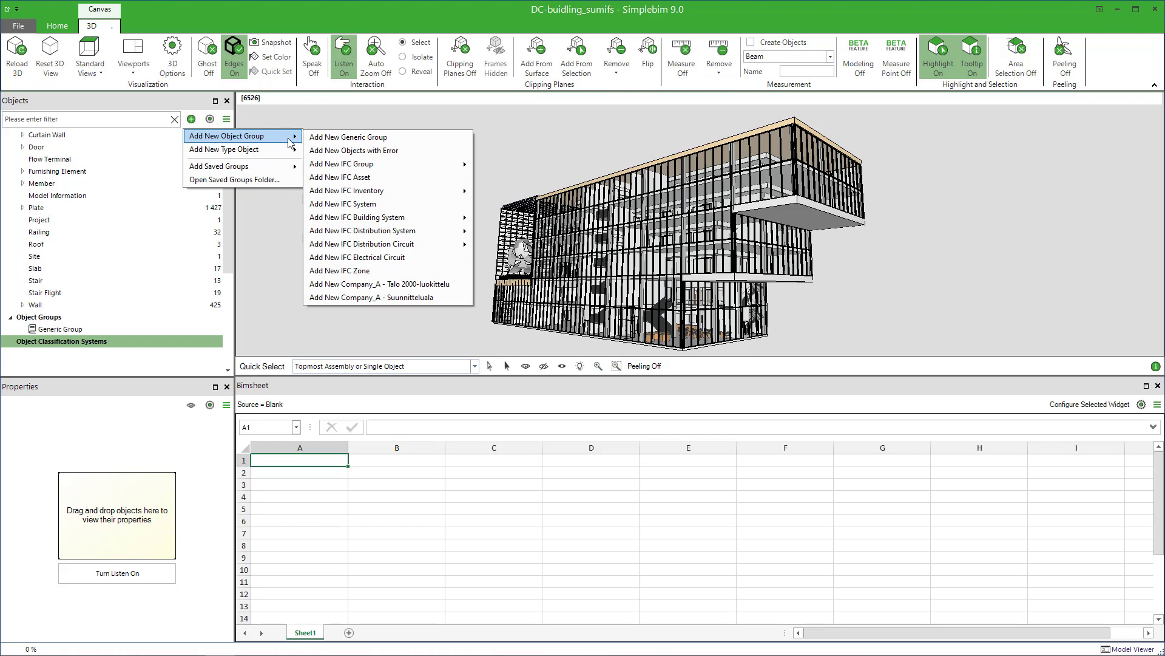
{"action": "left_click", "coordinate": [373, 139]}
{"action": "type", "text": "All"}
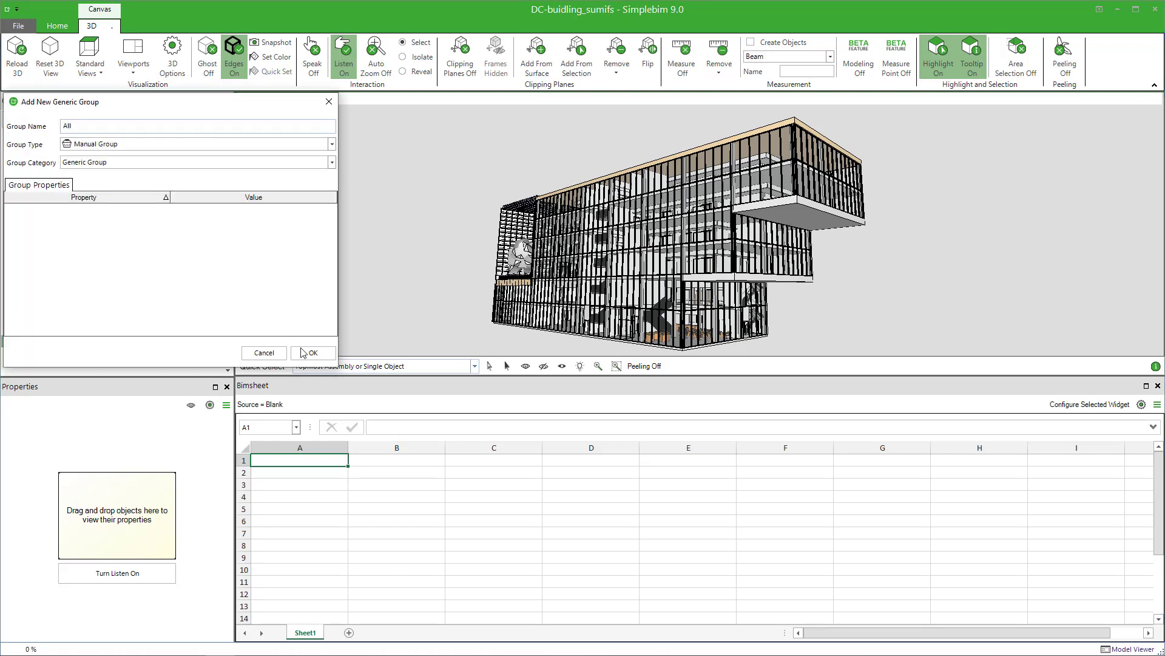
{"action": "left_click", "coordinate": [312, 352]}
- Add all model objects to the All group and feed the group into the Bimsheet
{"action": "left_click_drag", "start_coordinate": [186, 304], "coordinate": [60, 344]}
{"action": "left_click", "coordinate": [91, 353]}
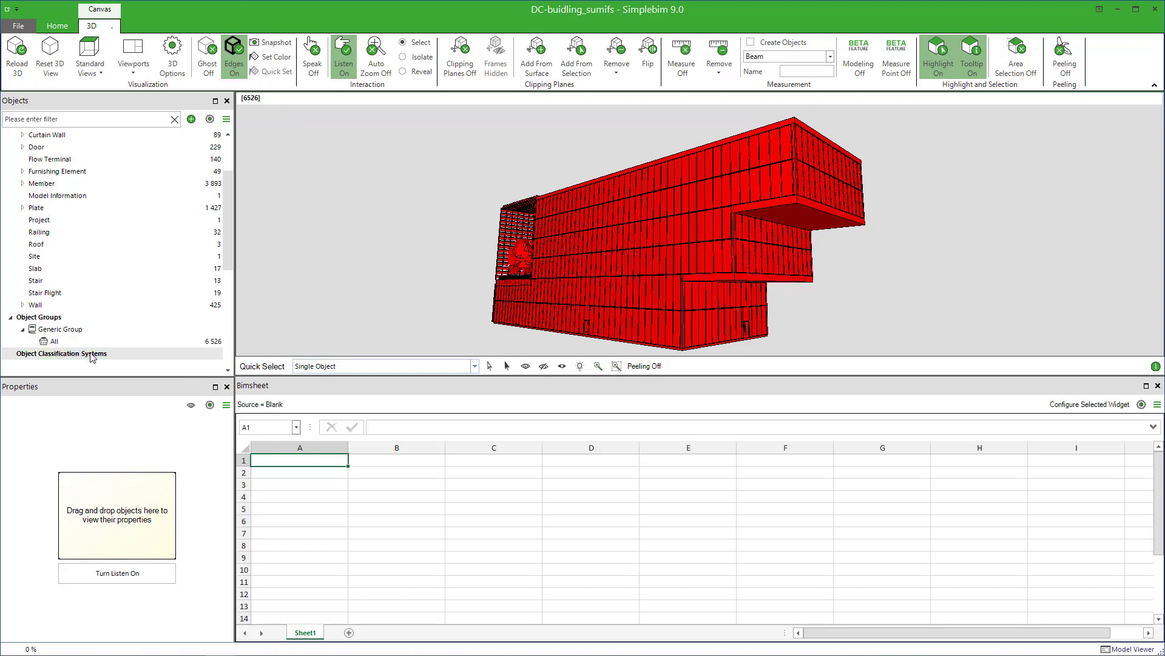
{"action": "left_click_drag", "start_coordinate": [86, 342], "coordinate": [381, 472]}
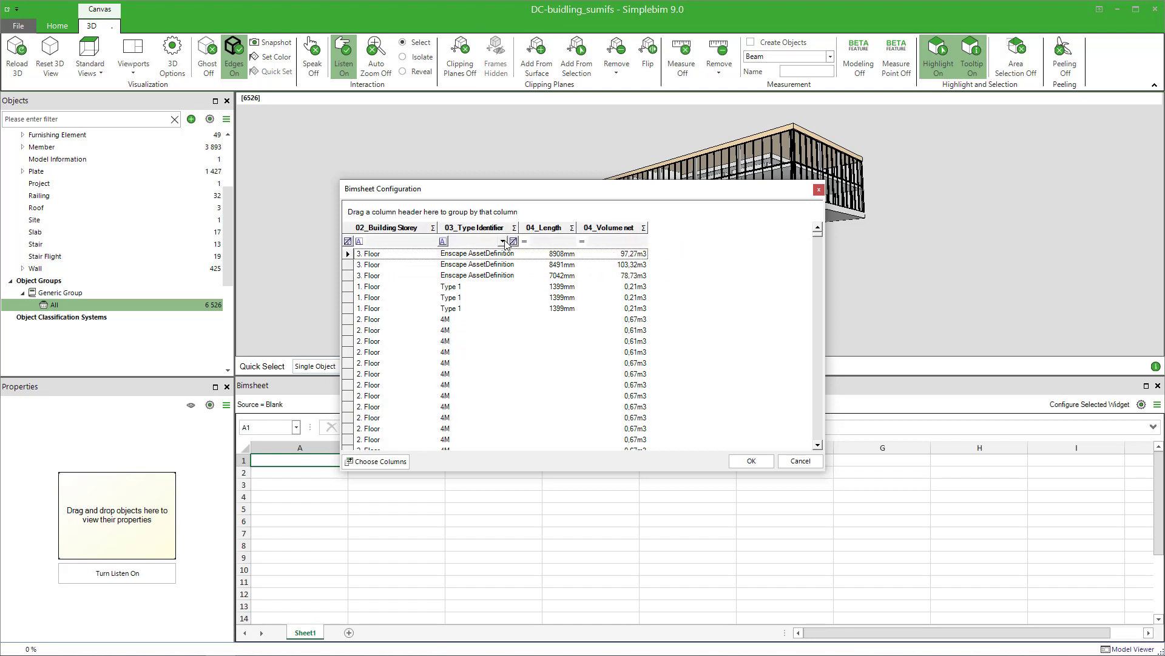
- Check the 03_Type Identifier values without filtering and confirm the Bimsheet column configuration
{"action": "left_click", "coordinate": [503, 242]}
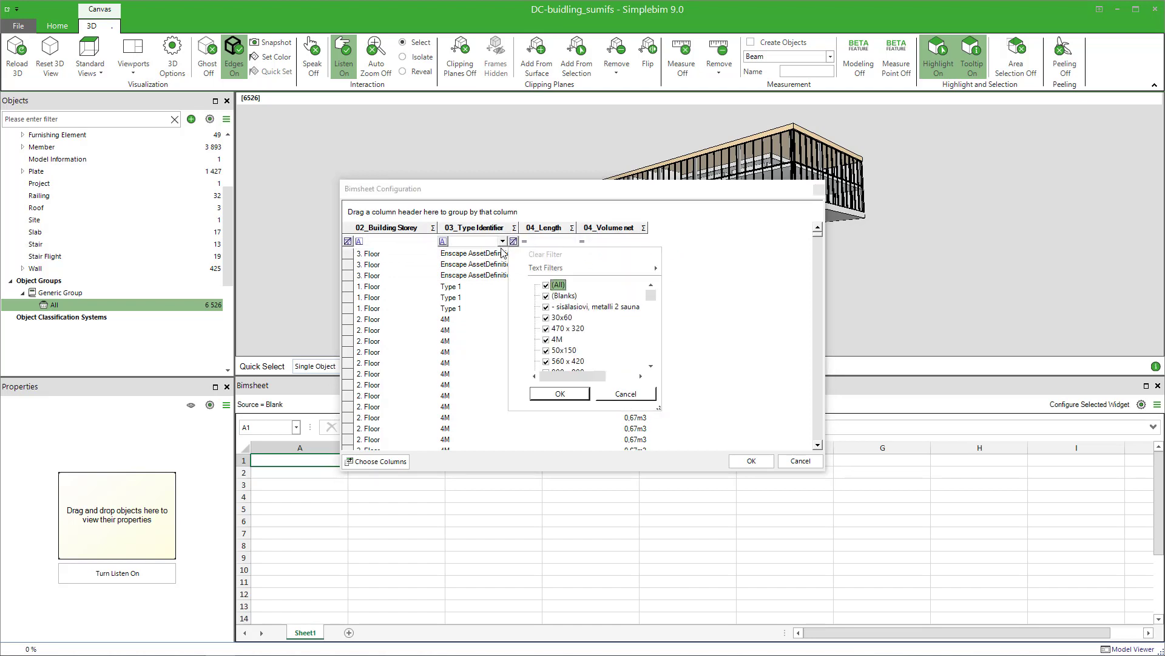
{"action": "left_click", "coordinate": [626, 394]}
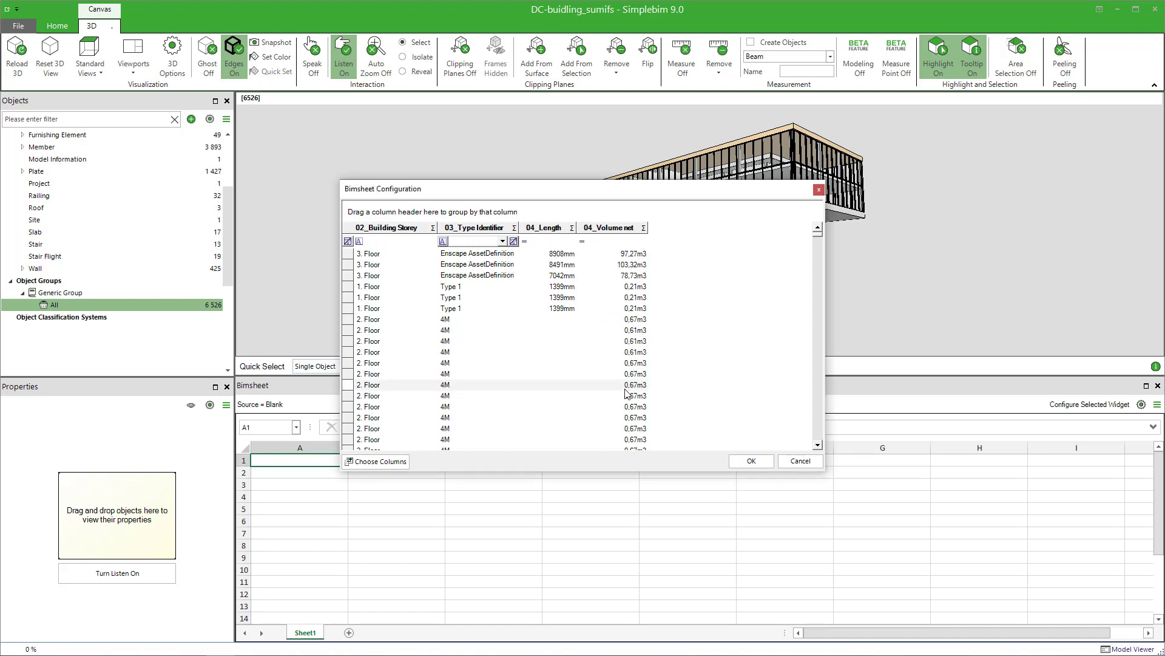
{"action": "left_click", "coordinate": [751, 460]}
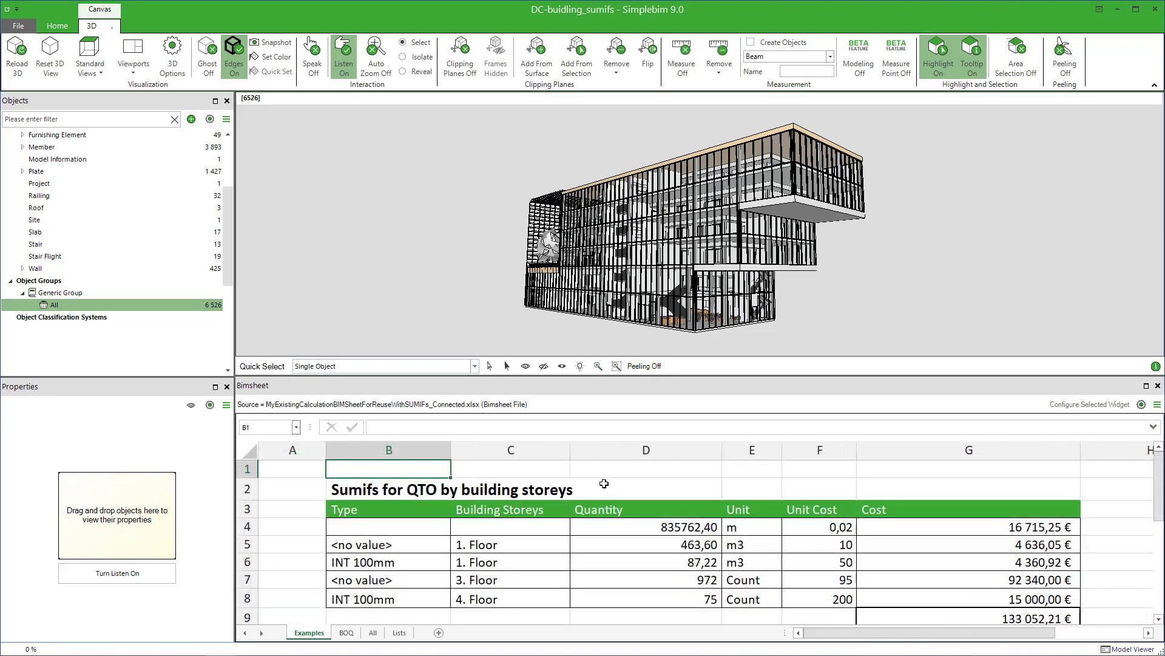
{"action": "left_click", "coordinate": [645, 530]}
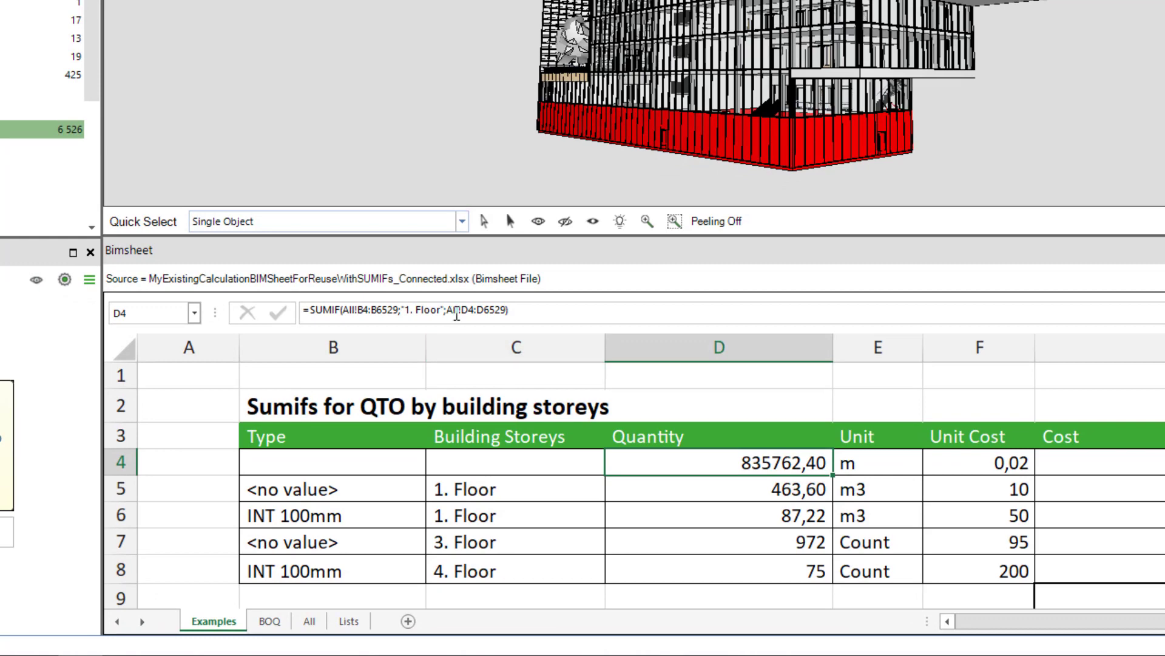
{"action": "left_click", "coordinate": [309, 620]}
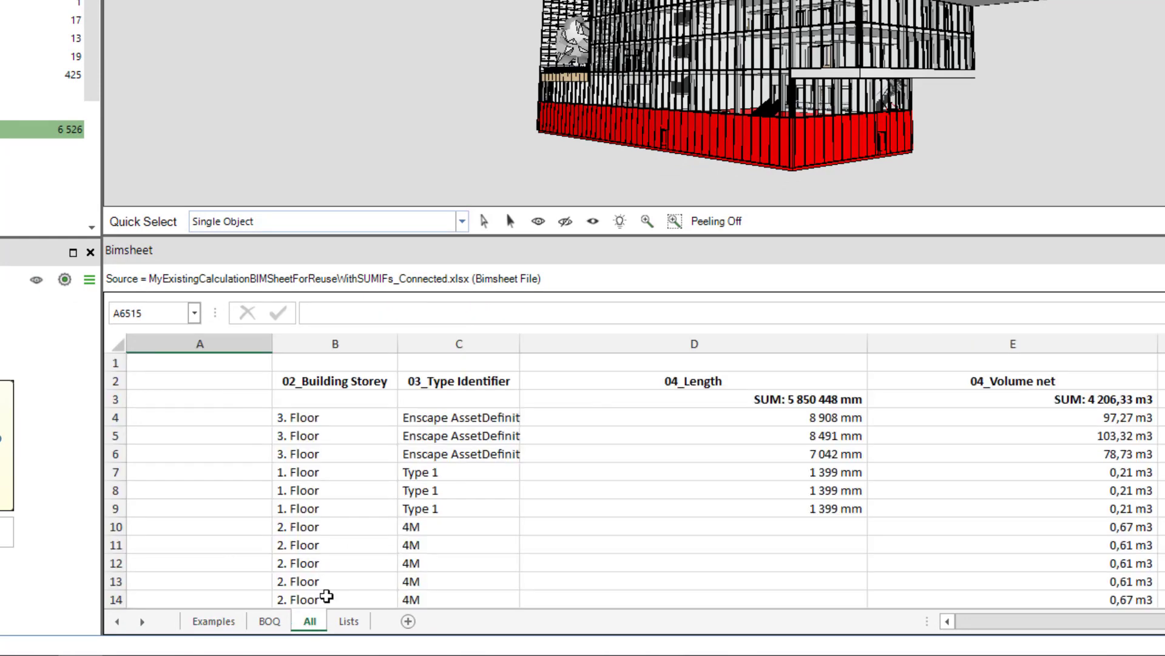
{"action": "left_click", "coordinate": [208, 622]}
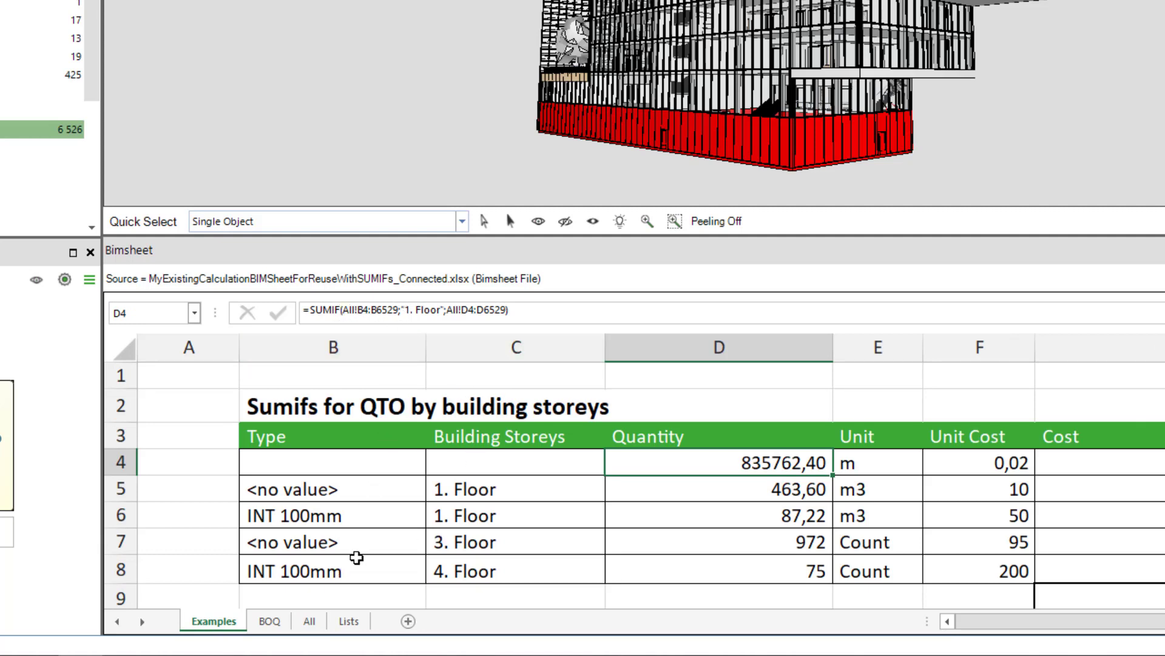
{"action": "left_click", "coordinate": [314, 622]}
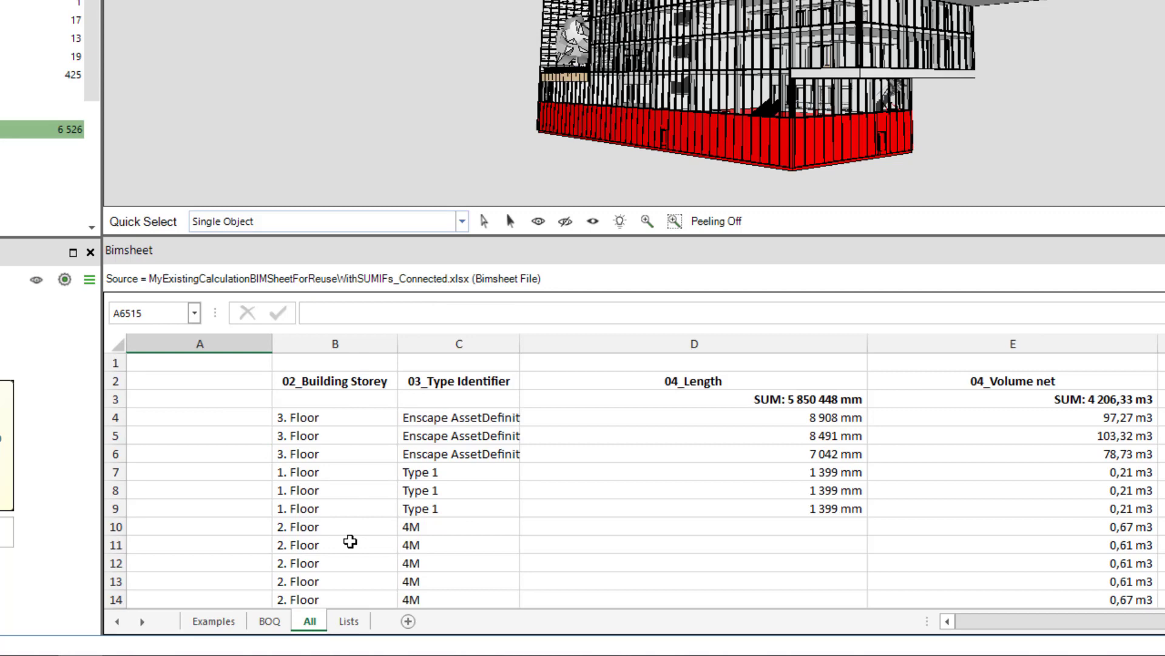
{"action": "left_click", "coordinate": [235, 624]}
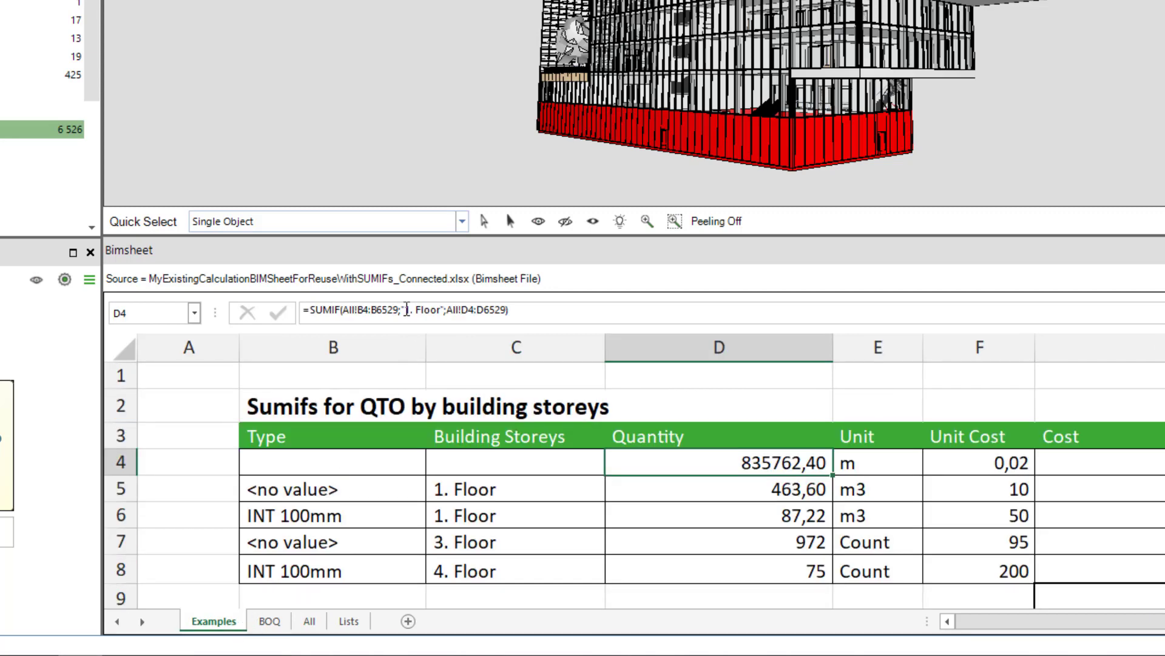
{"action": "left_click_drag", "start_coordinate": [405, 309], "coordinate": [450, 311]}
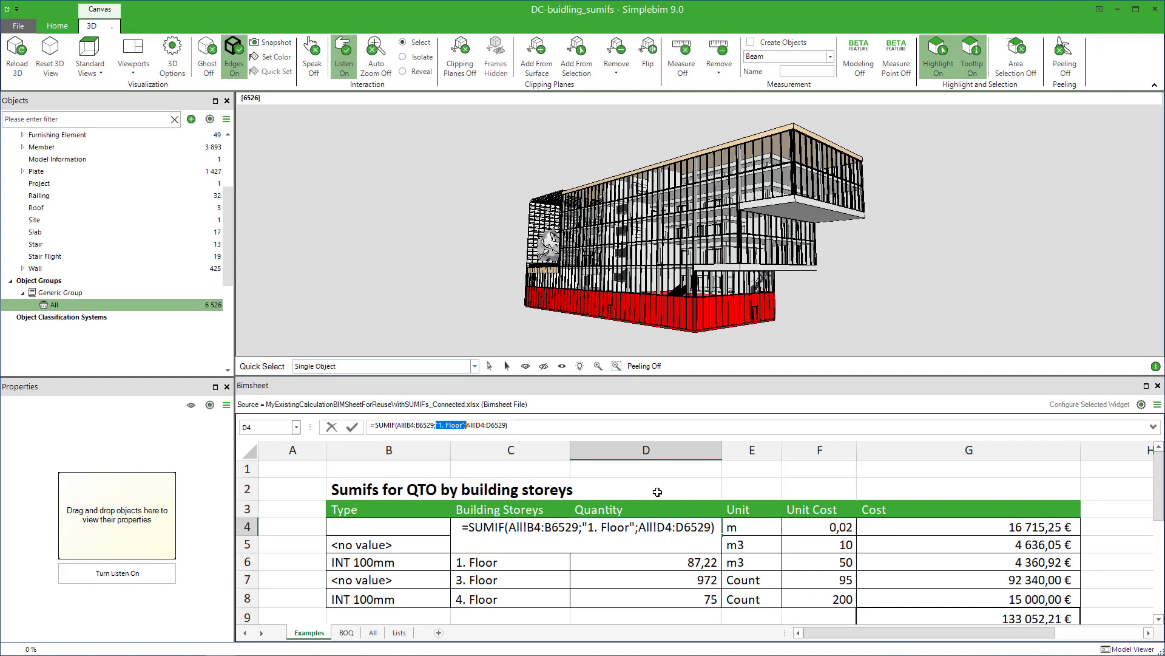
{"action": "left_click", "coordinate": [657, 492]}
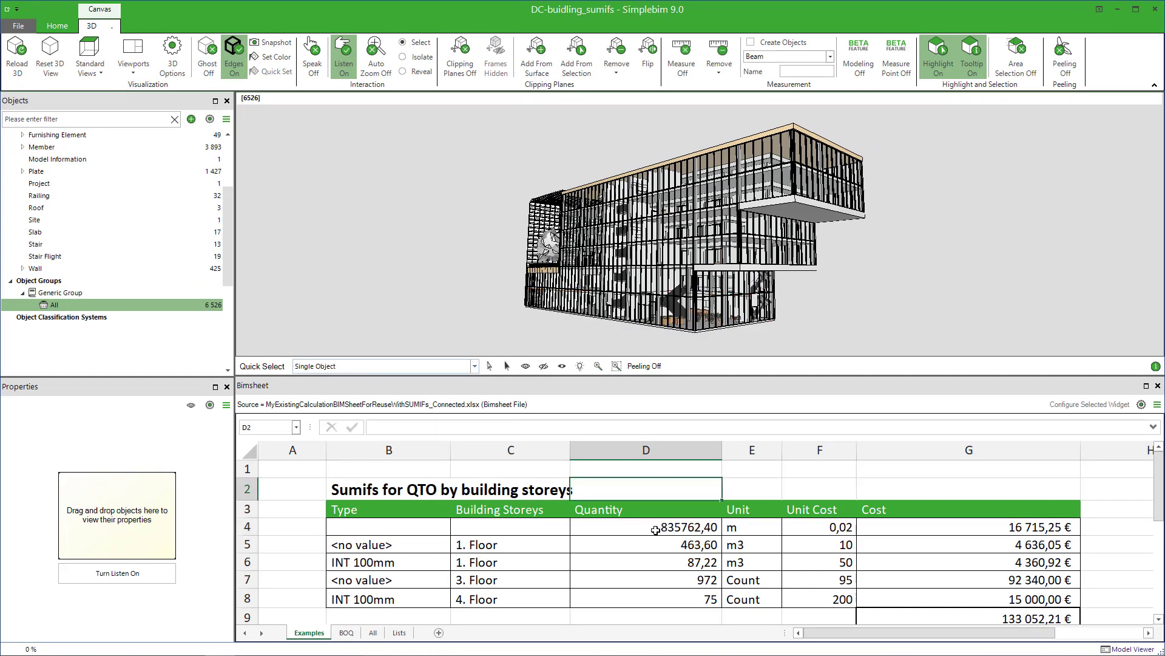
- Highlight D4's 1. Floor objects in red and view G4's =D4*F4 cost formula
{"action": "left_click", "coordinate": [655, 528]}
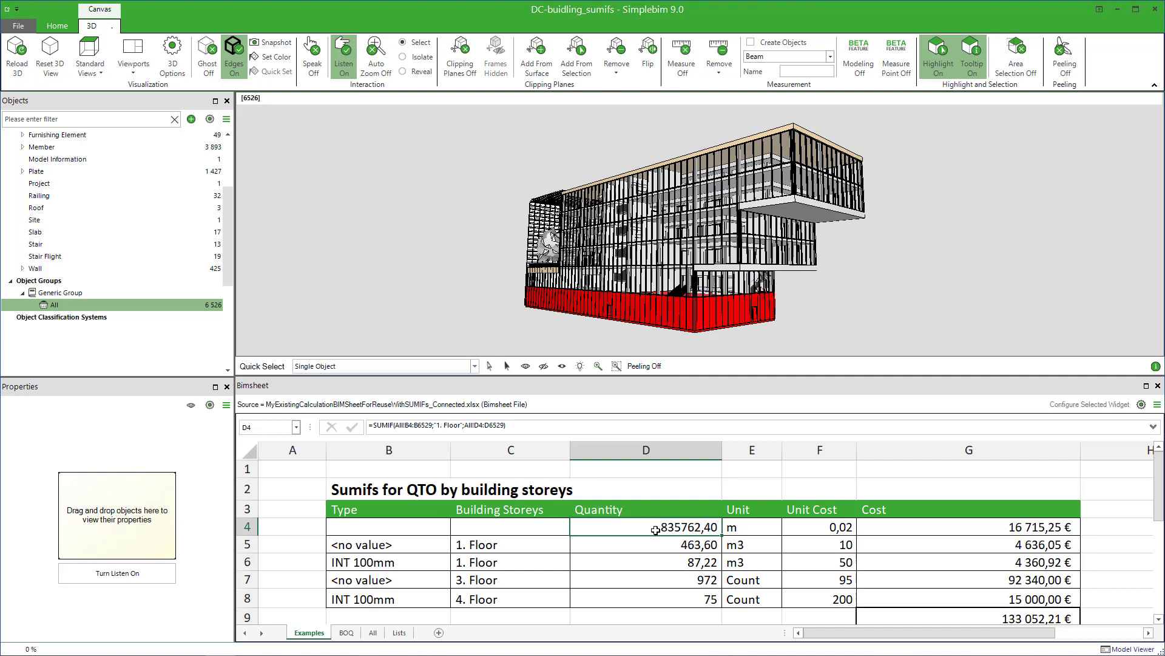
{"action": "left_click", "coordinate": [944, 531]}
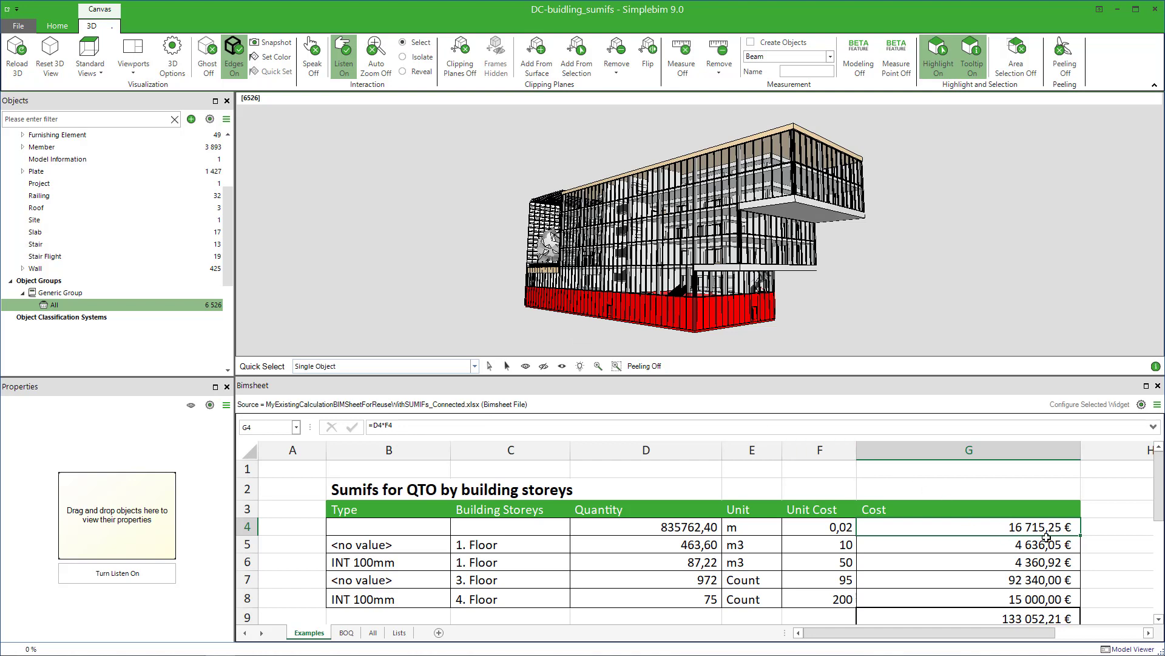
- Change D4's SUMIF criterion to '2. Floor', giving 932864,54, and highlight those objects
{"action": "left_click", "coordinate": [692, 530]}
{"action": "left_click", "coordinate": [444, 431]}
{"action": "key", "text": "BackSpace"}
{"action": "type", "text": "29;\"2. Floor\";All!D4:D6529)"}
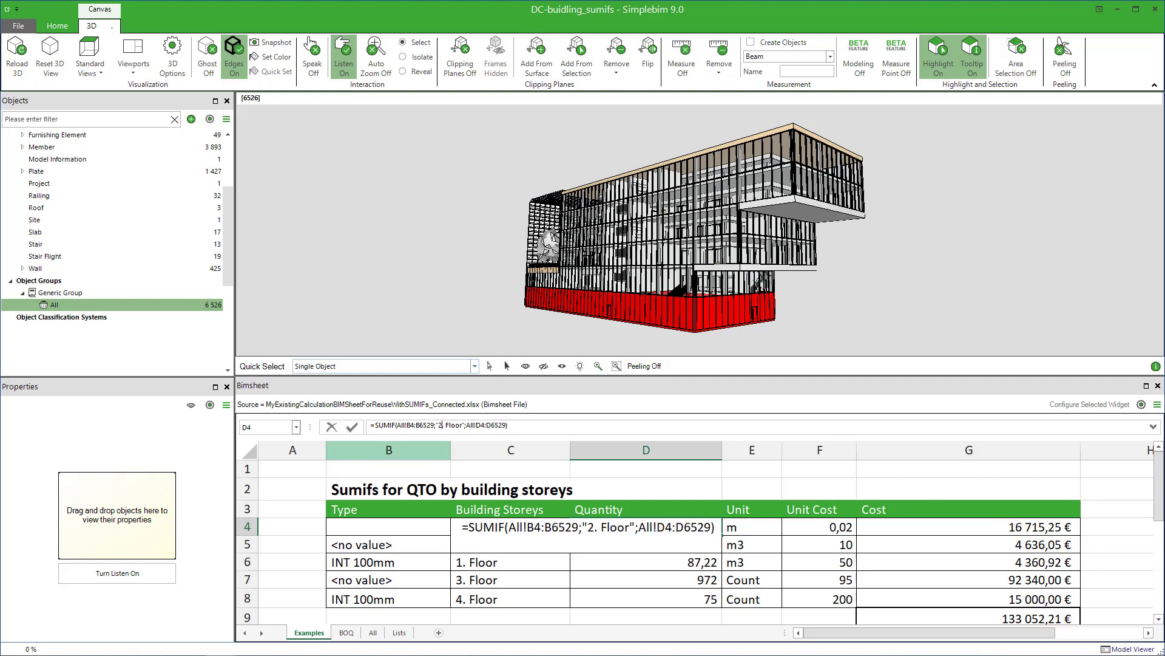
{"action": "key", "text": "Return"}
{"action": "left_click", "coordinate": [670, 527]}
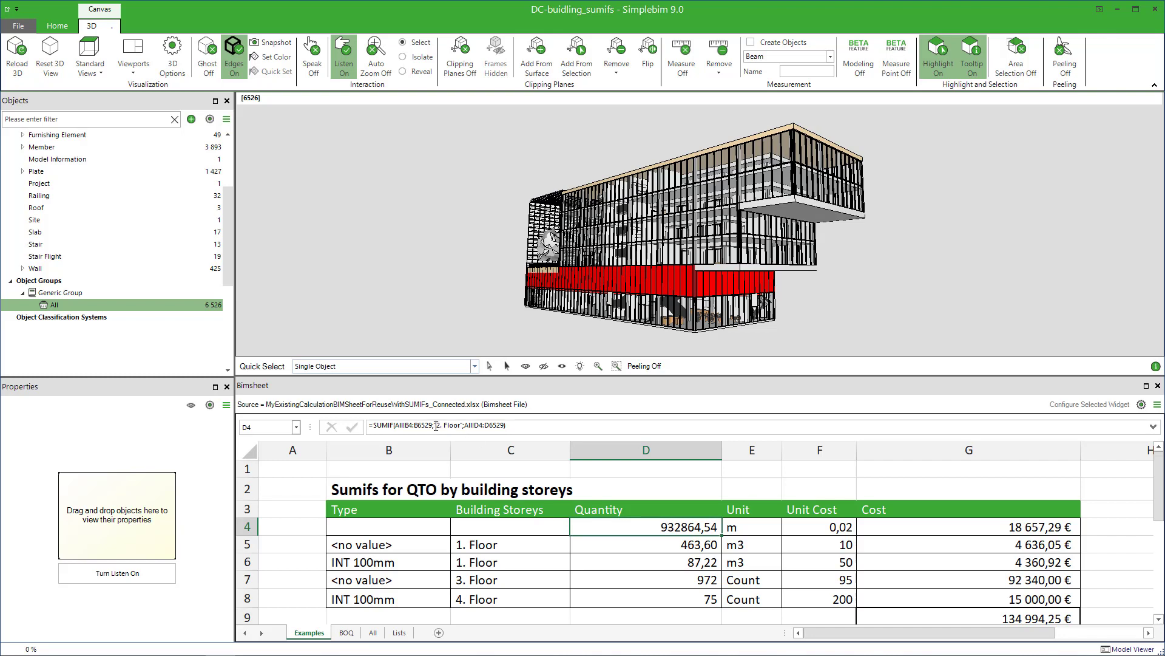
{"action": "left_click_drag", "start_coordinate": [436, 426], "coordinate": [464, 427]}
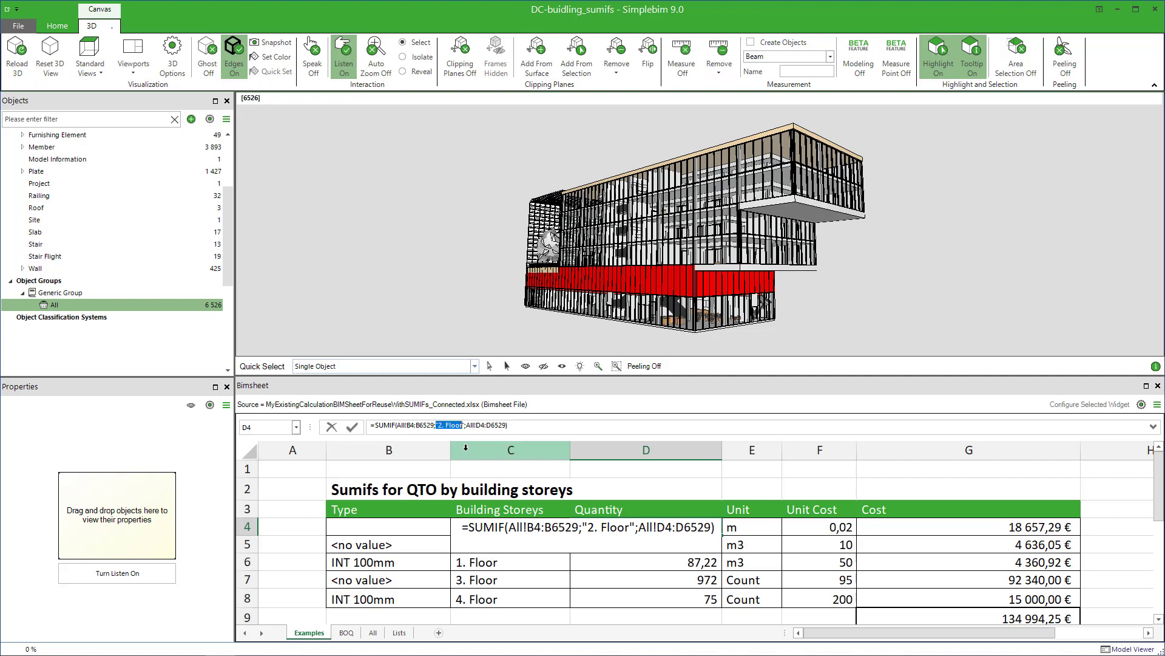
{"action": "left_click", "coordinate": [537, 475]}
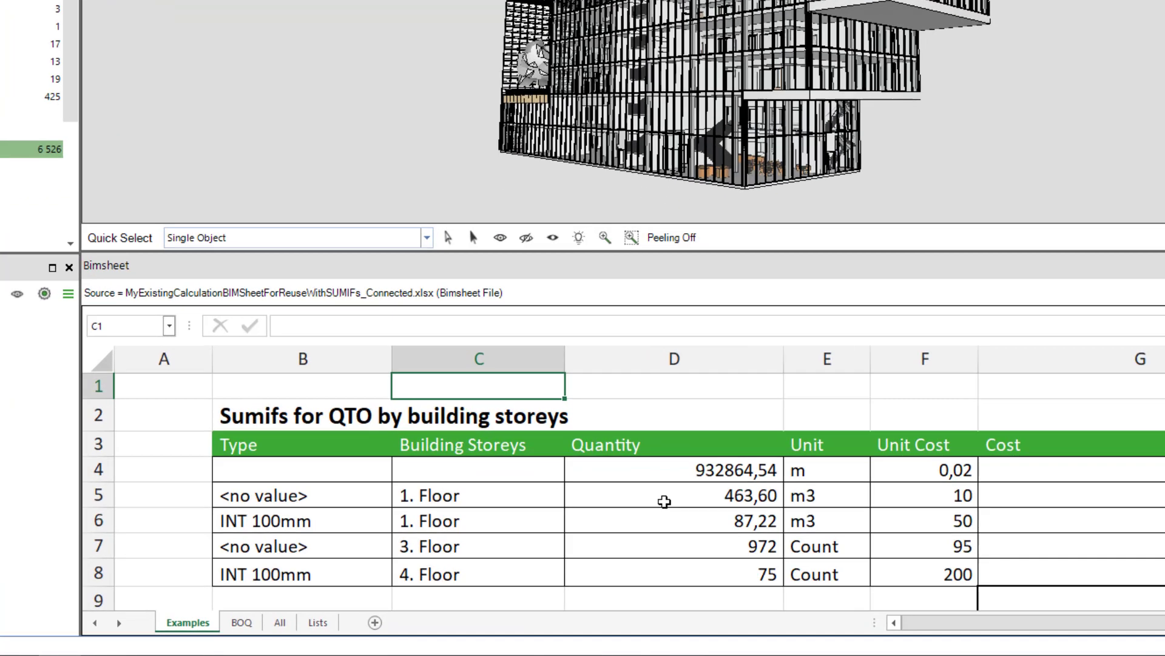
- Inspect D5's formula and its reference to the Examples!C5 storey cell
{"action": "left_click", "coordinate": [638, 548]}
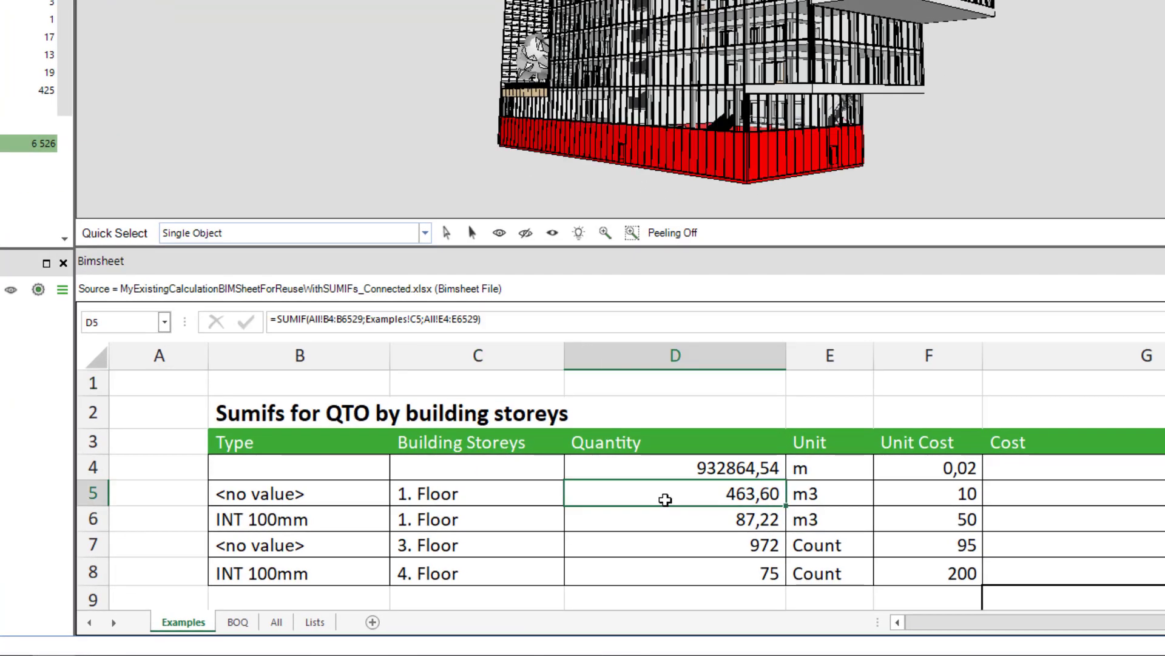
{"action": "double_click", "coordinate": [419, 319]}
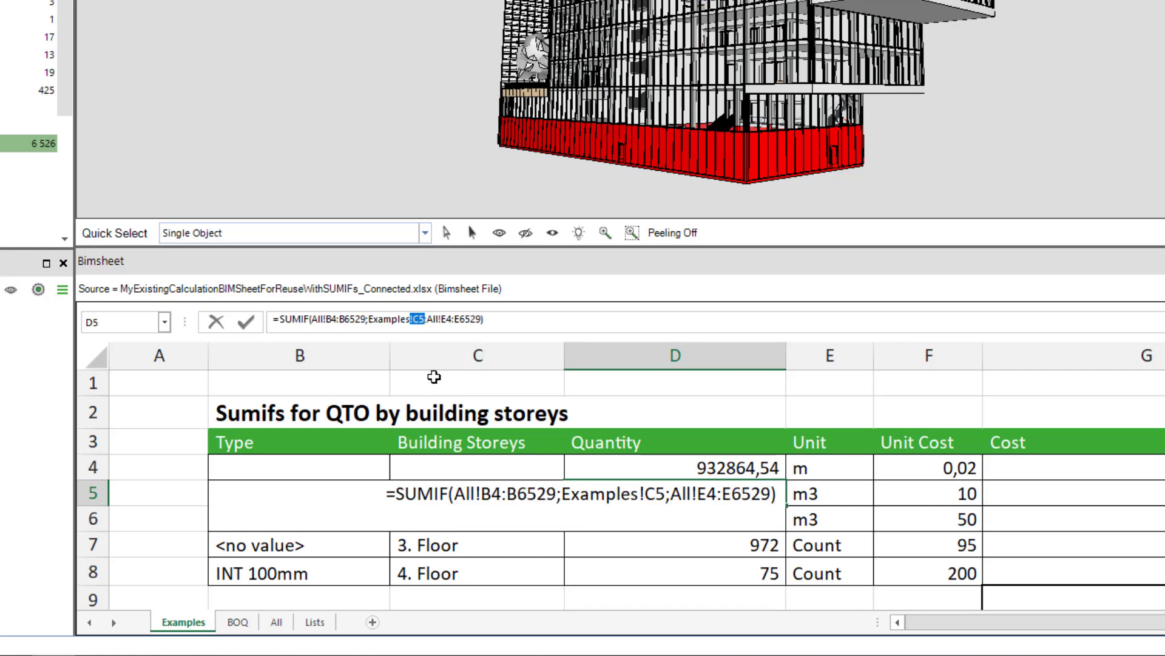
{"action": "left_click", "coordinate": [531, 323]}
{"action": "left_click", "coordinate": [484, 391]}
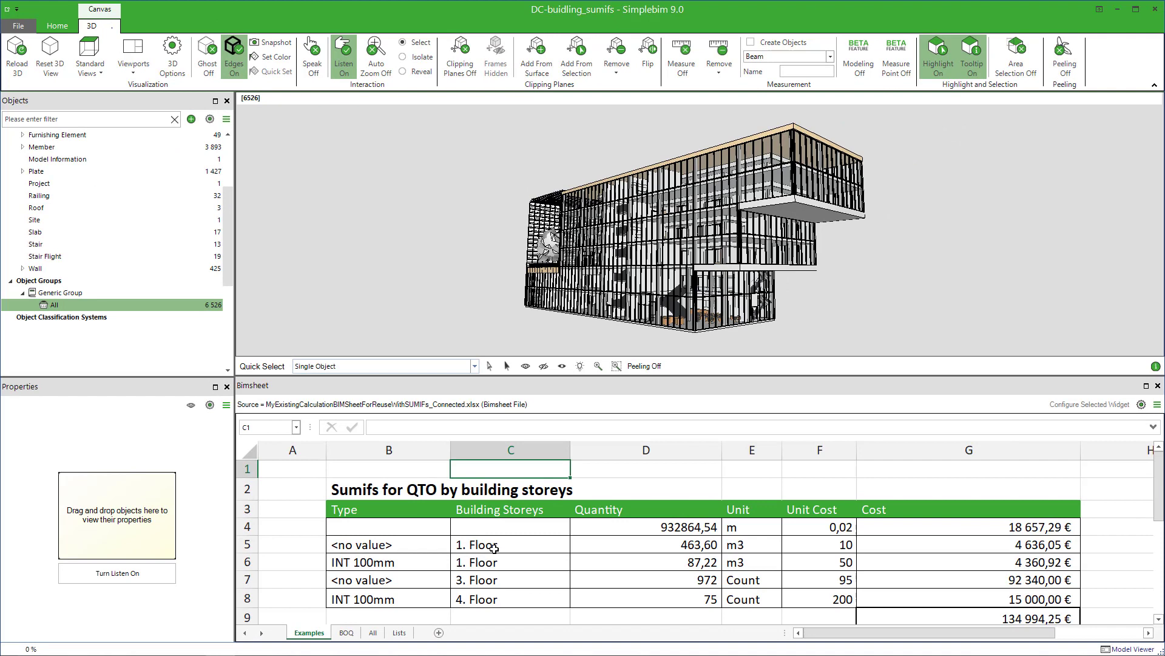
- Set C5's storey to 3. Floor via its dropdown and highlight the D5 objects
{"action": "left_click", "coordinate": [494, 548]}
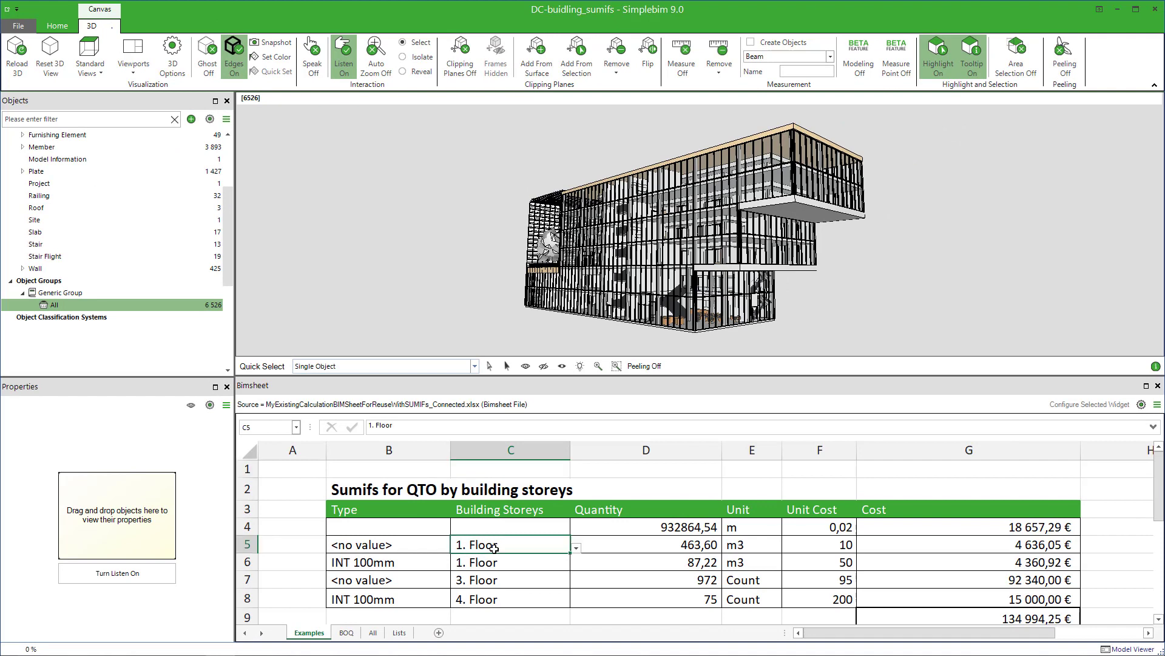
{"action": "left_click", "coordinate": [576, 549]}
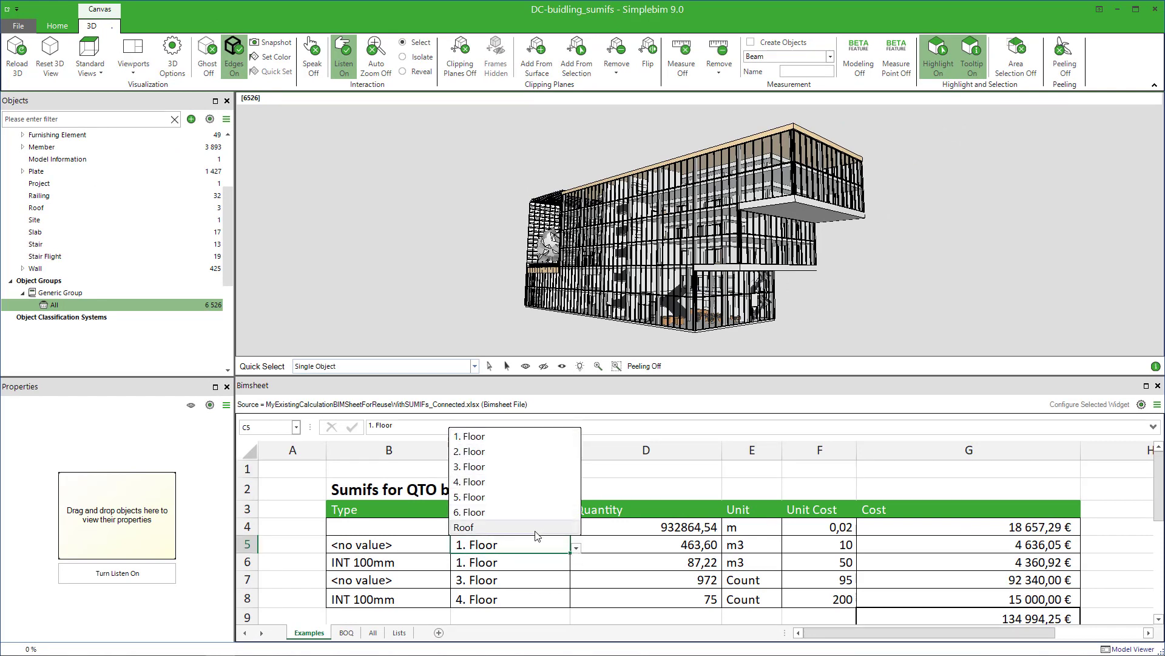
{"action": "left_click", "coordinate": [536, 551]}
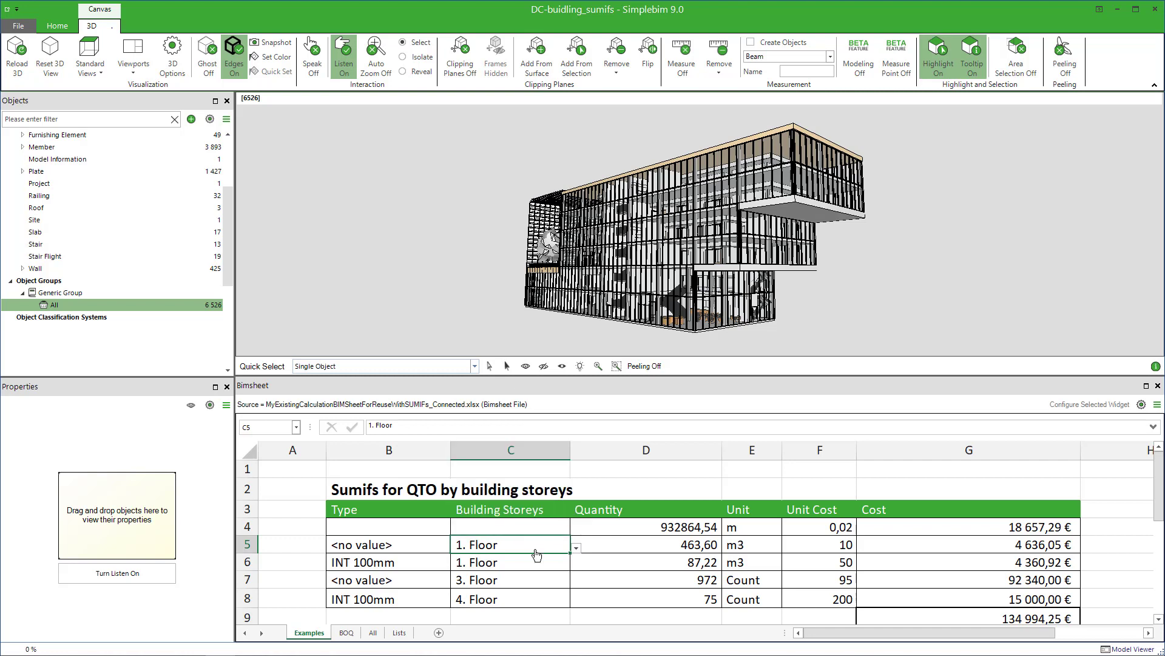
{"action": "left_click", "coordinate": [575, 548]}
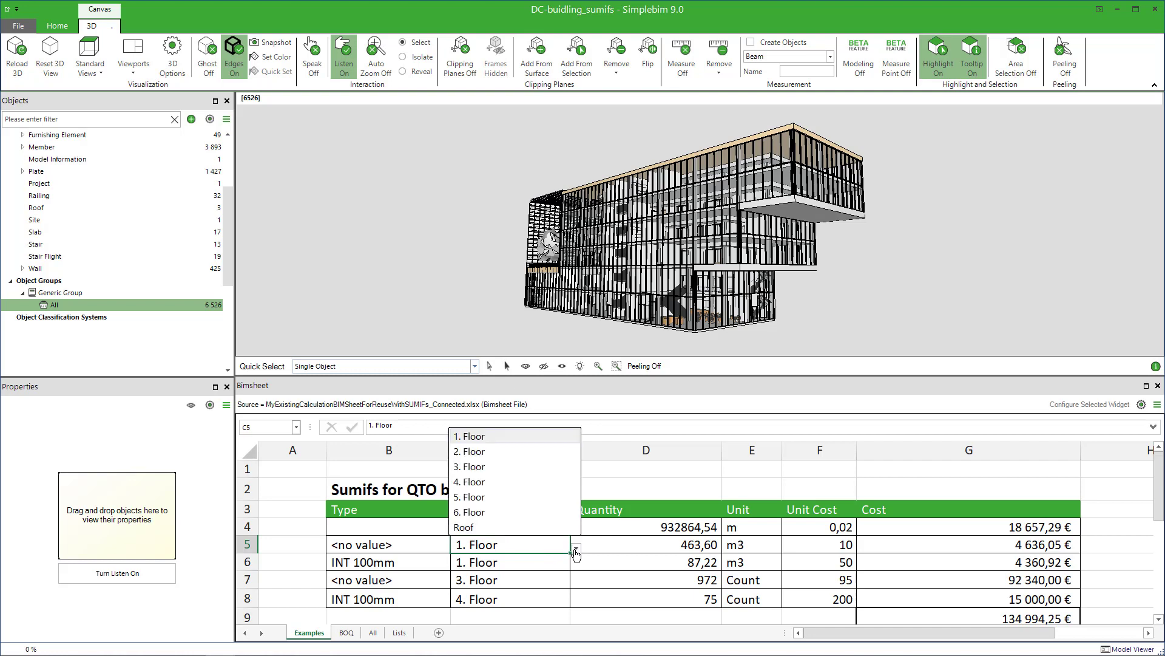
{"action": "left_click", "coordinate": [521, 452]}
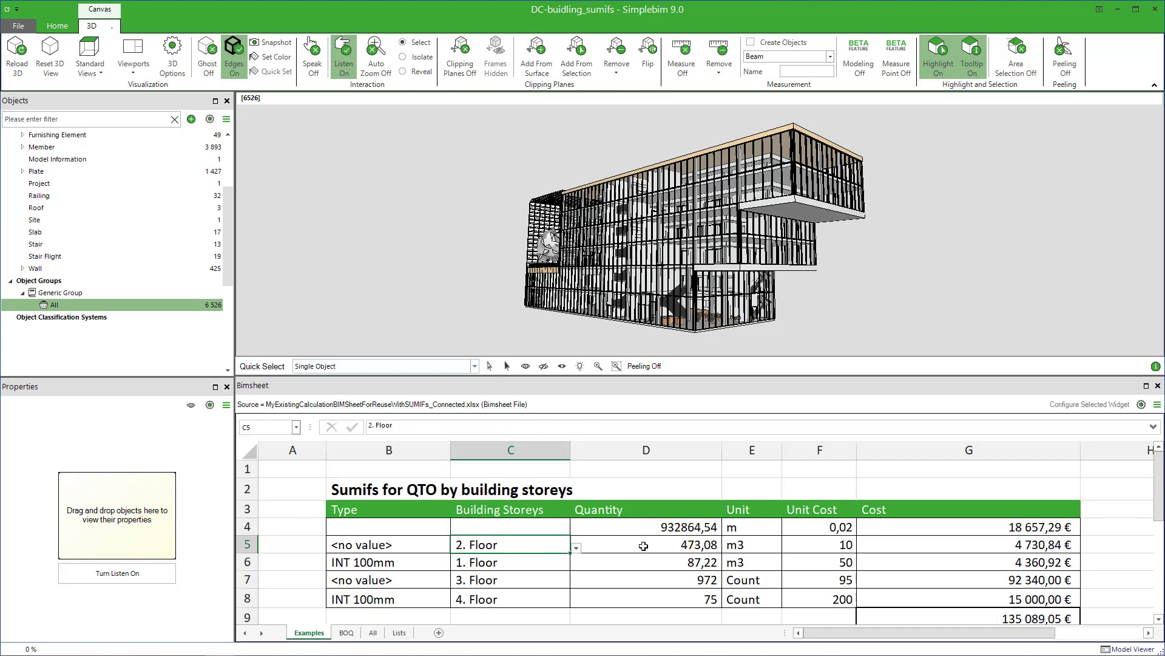
{"action": "left_click", "coordinate": [576, 549]}
{"action": "left_click", "coordinate": [529, 465]}
{"action": "left_click", "coordinate": [667, 545]}
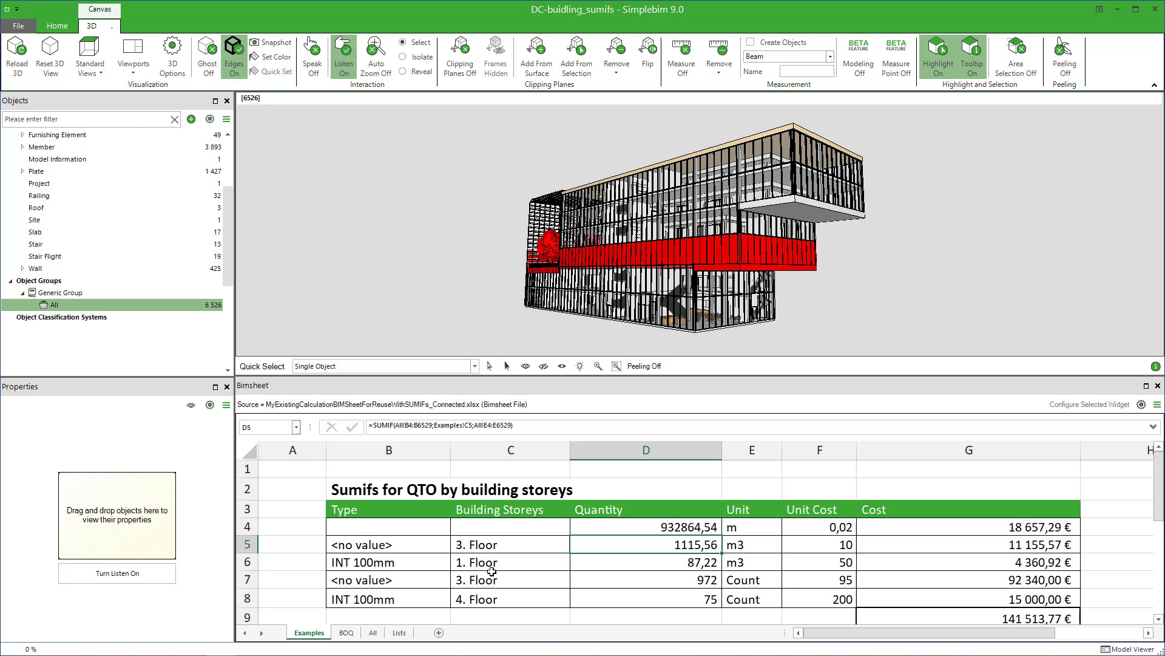
- Inspect D6's SUMIFS formula matching 1. Floor and INT 100mm, leaving it unchanged
{"action": "left_click", "coordinate": [590, 567]}
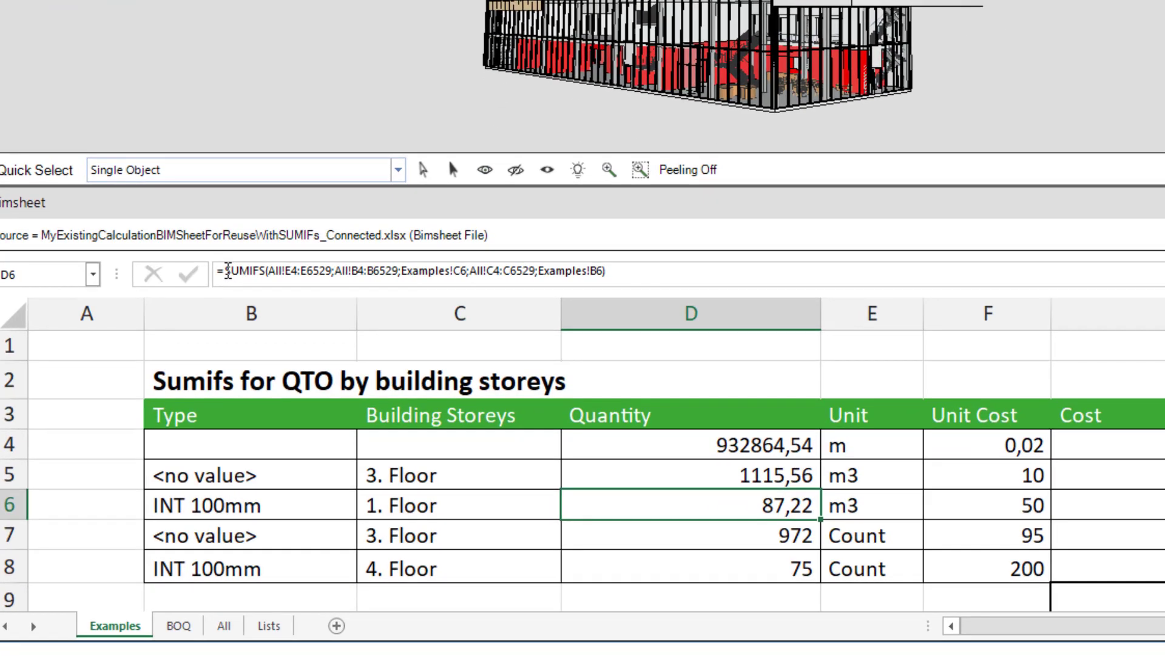
{"action": "left_click_drag", "start_coordinate": [228, 270], "coordinate": [269, 271]}
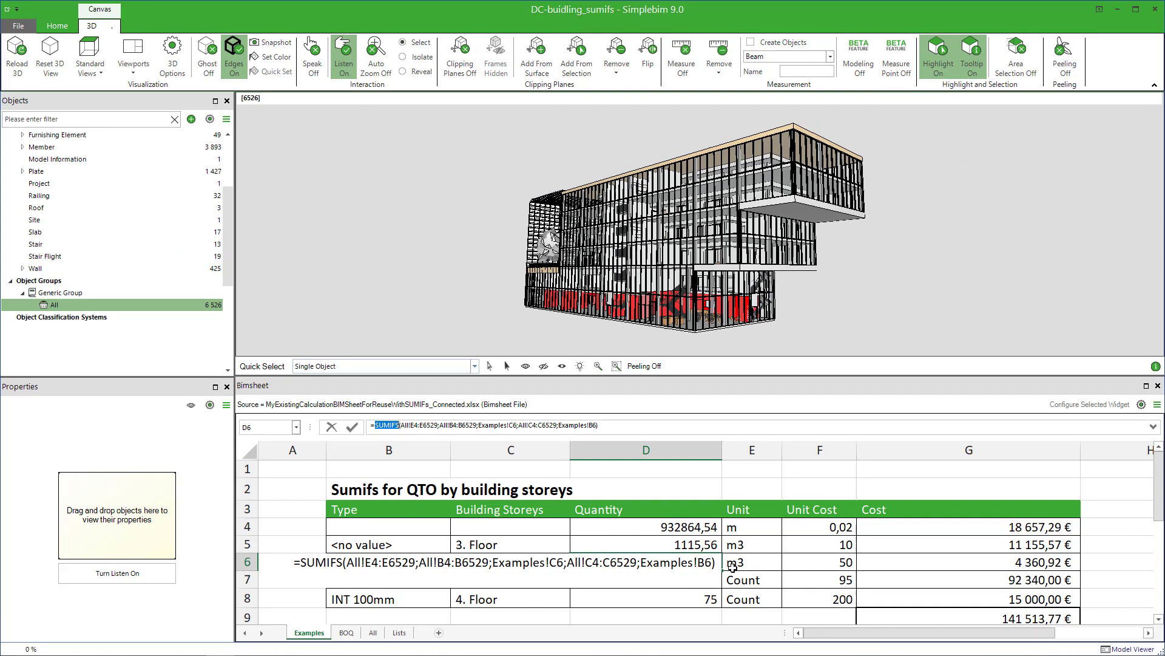
{"action": "key", "text": "Return"}
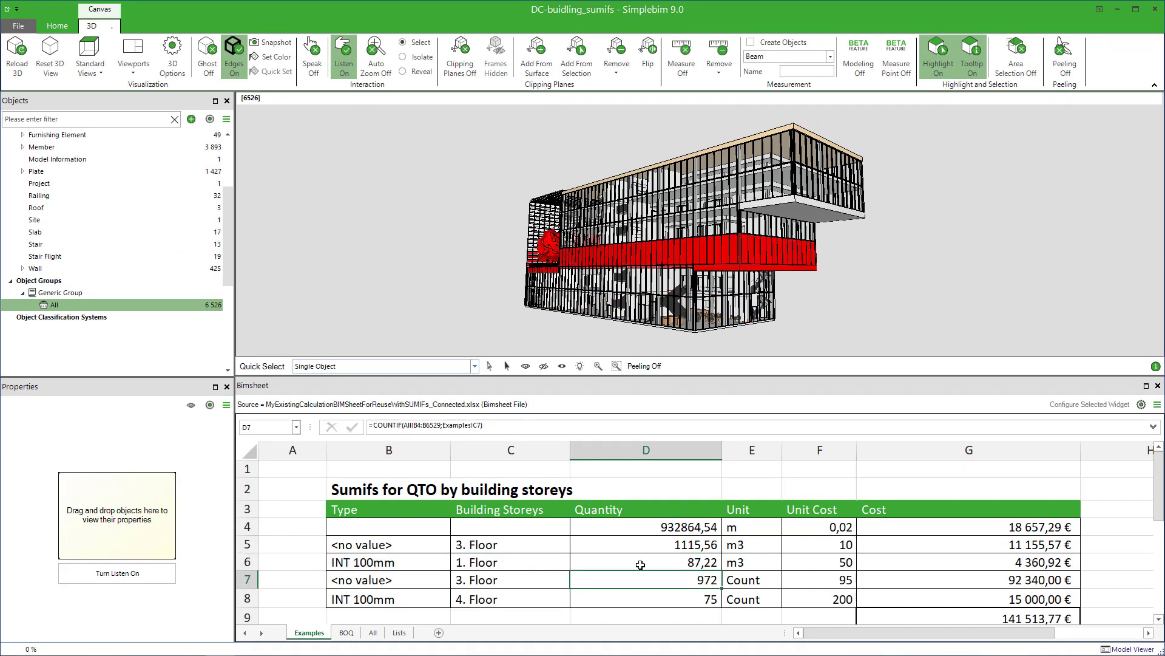
- Set row 6 to BS 250 mm on 1. Floor via dropdowns, giving quantity 238,06
{"action": "left_click", "coordinate": [563, 562]}
{"action": "left_click", "coordinate": [575, 567]}
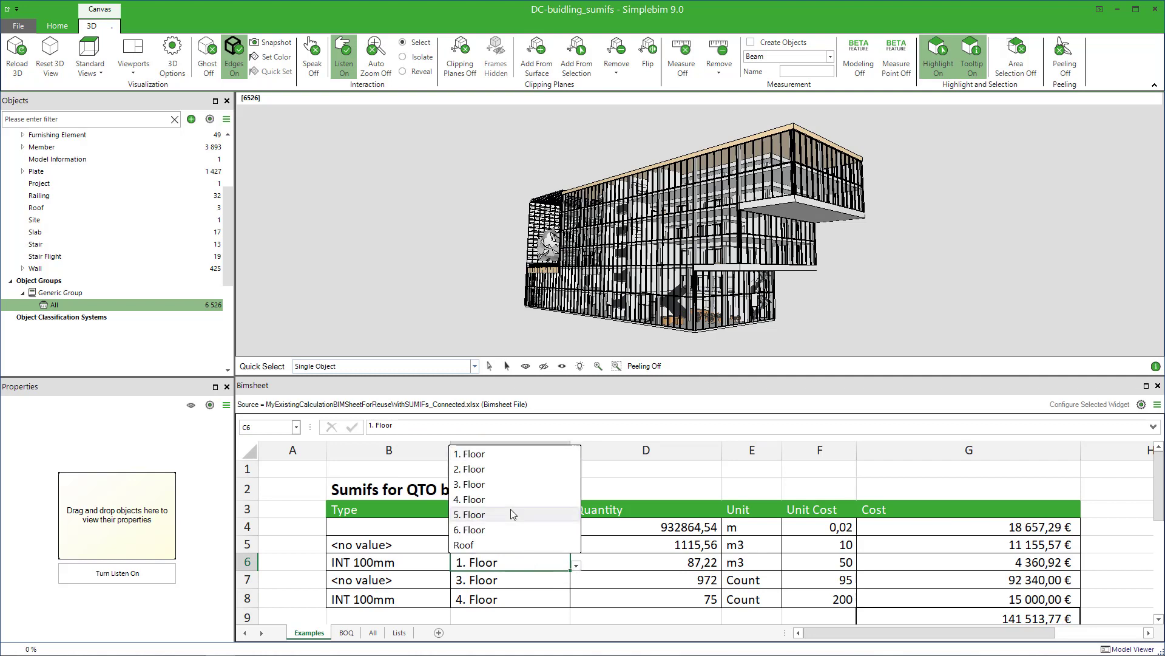
{"action": "left_click", "coordinate": [498, 477]}
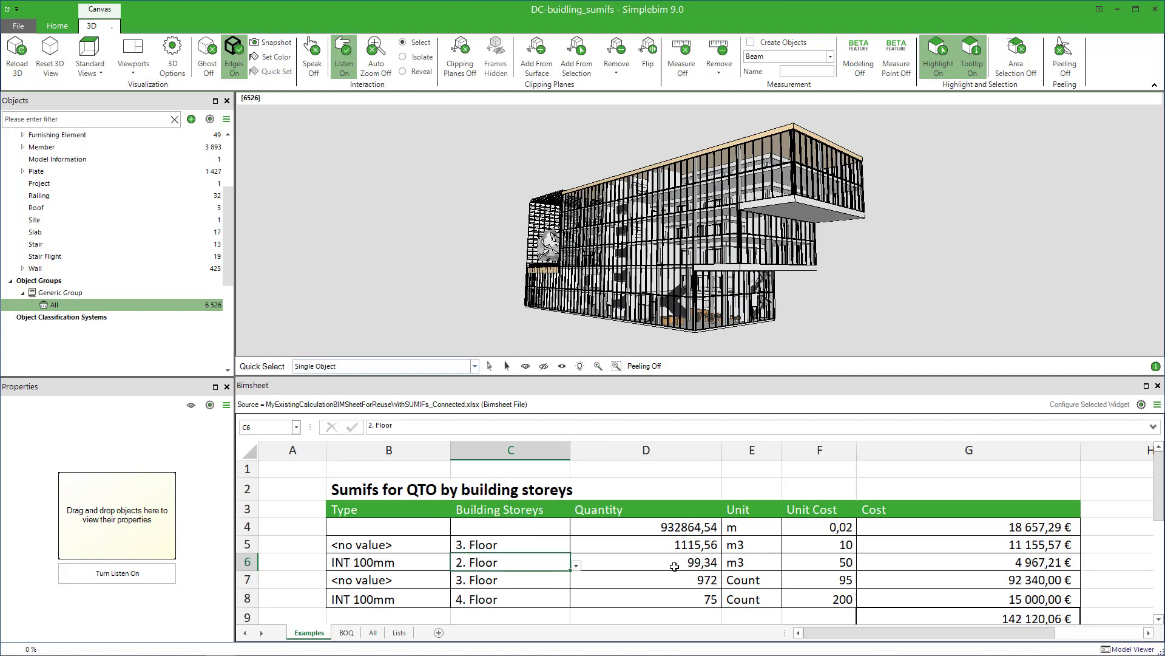
{"action": "left_click", "coordinate": [447, 562]}
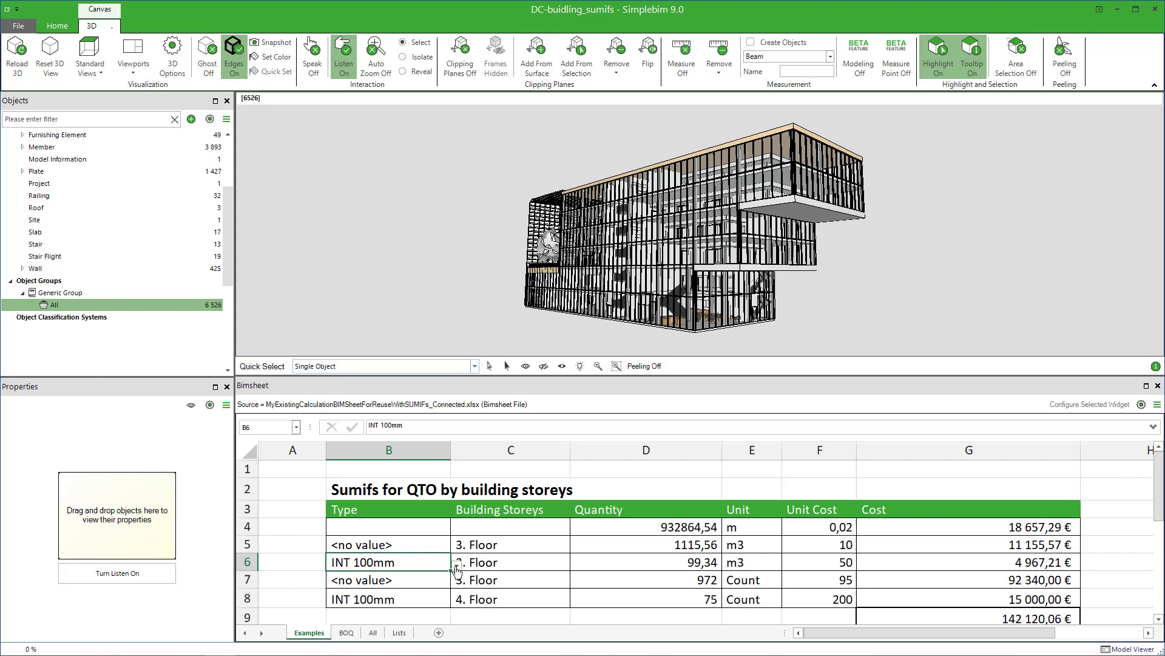
{"action": "left_click", "coordinate": [456, 565]}
{"action": "left_click", "coordinate": [389, 486]}
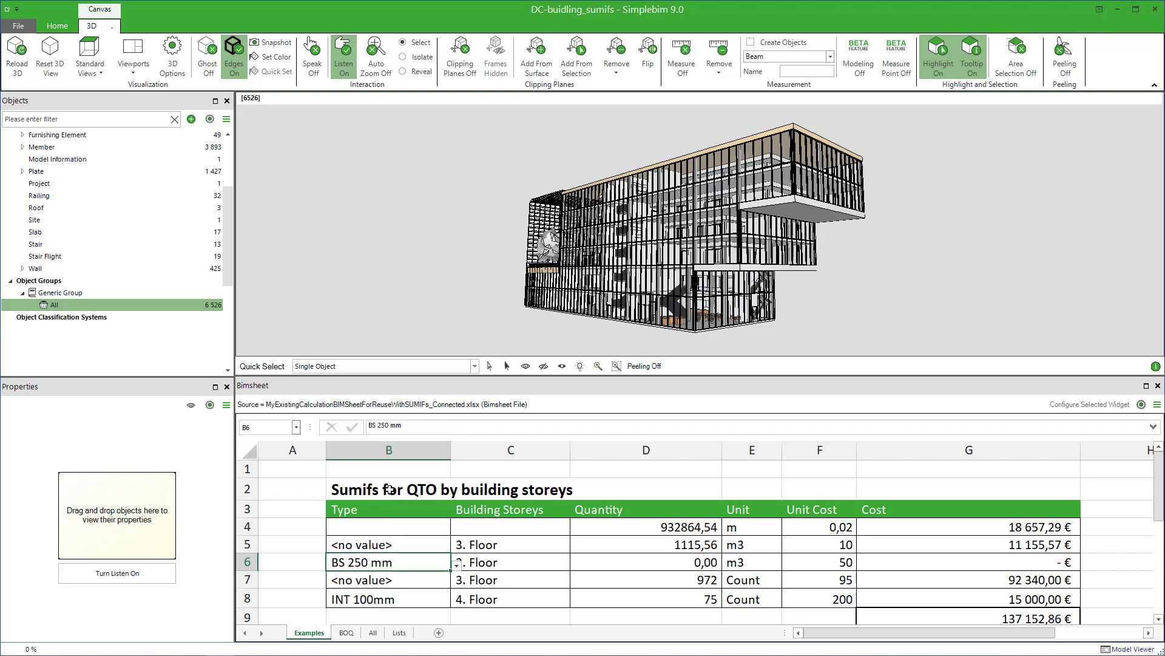
{"action": "left_click", "coordinate": [559, 563]}
{"action": "left_click", "coordinate": [576, 565]}
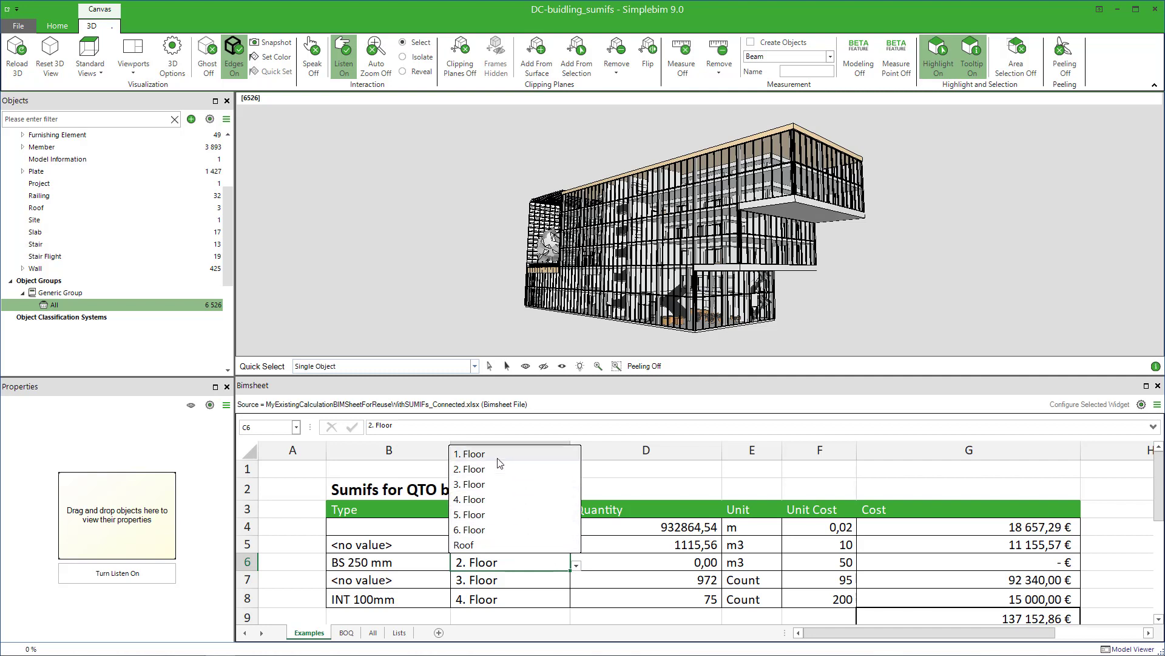
{"action": "left_click", "coordinate": [516, 452]}
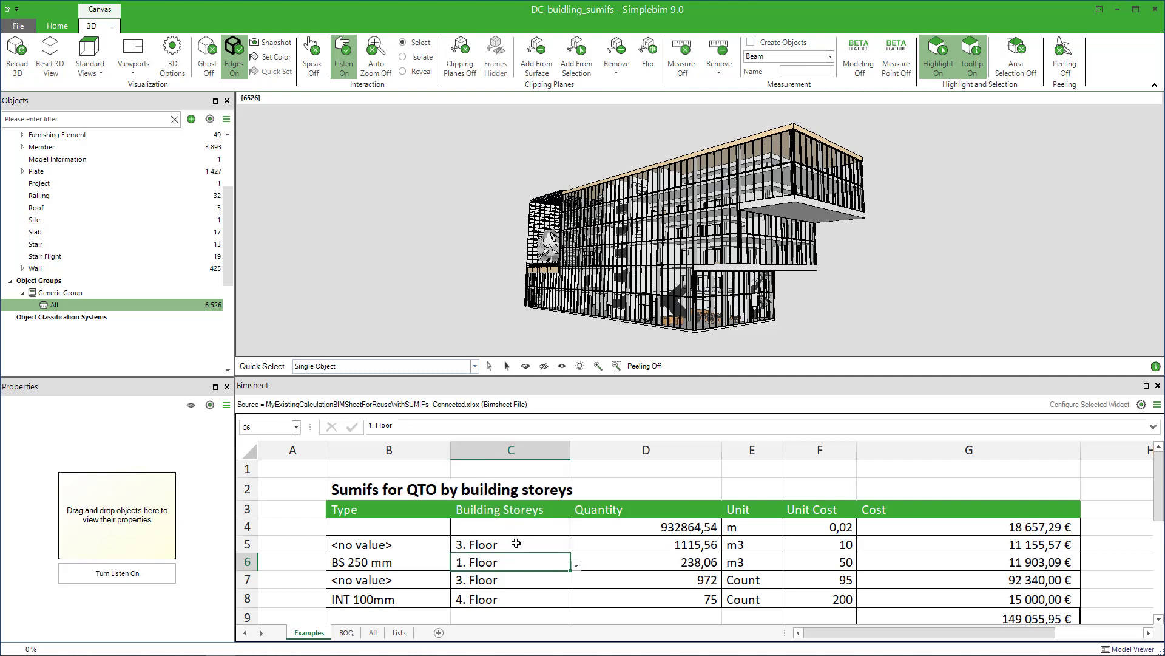
{"action": "left_click", "coordinate": [926, 563]}
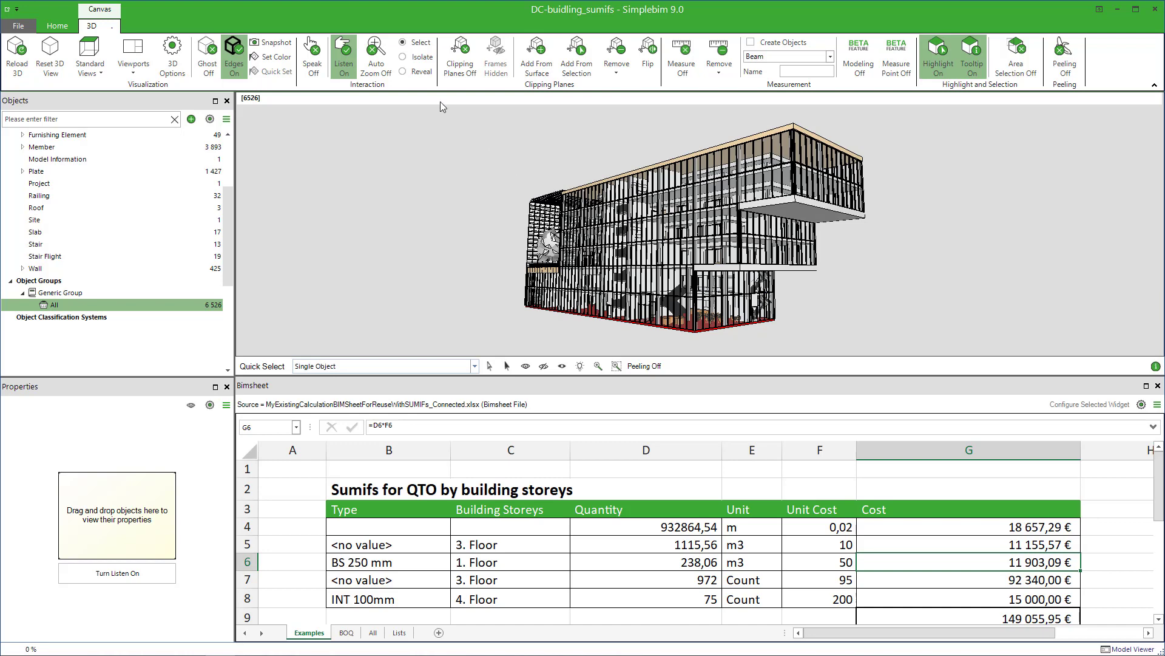
- Show the model see-through without edges and highlight the objects counted in D7 and D8
{"action": "left_click", "coordinate": [402, 71]}
{"action": "left_click", "coordinate": [236, 64]}
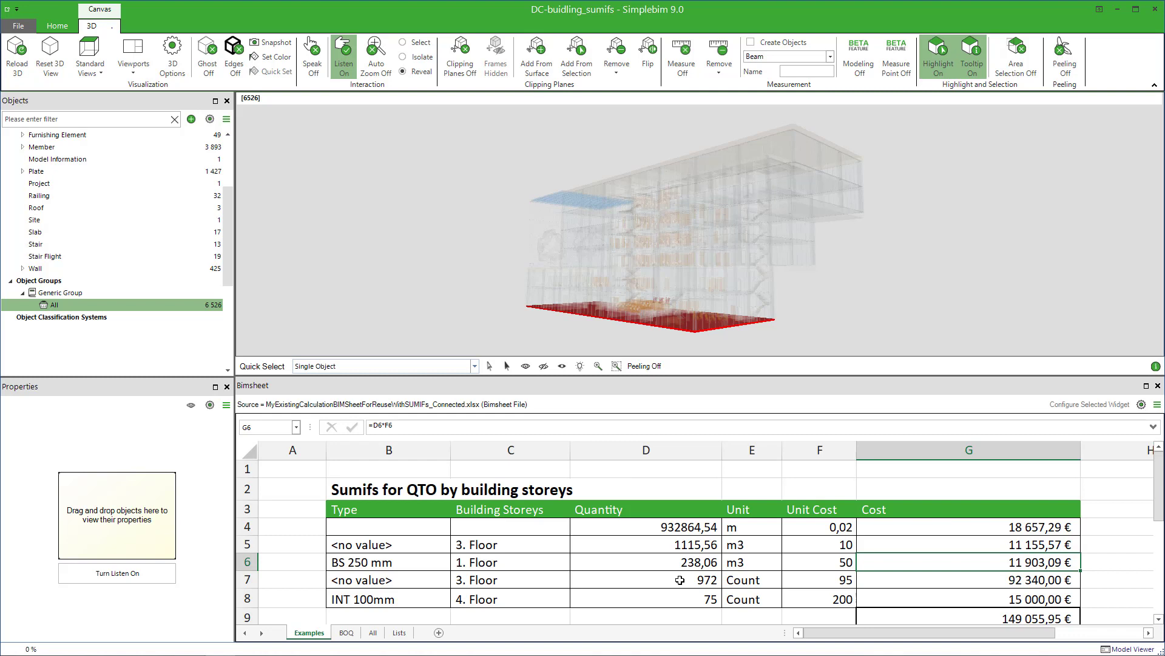
{"action": "left_click", "coordinate": [678, 583]}
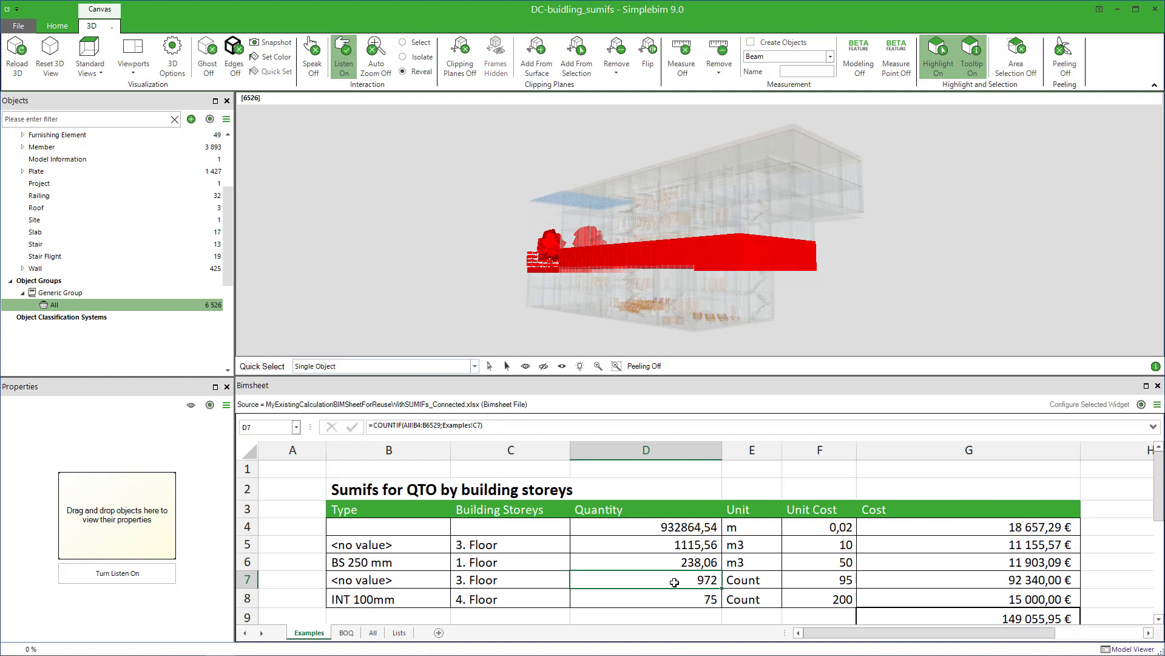
{"action": "left_click", "coordinate": [672, 599]}
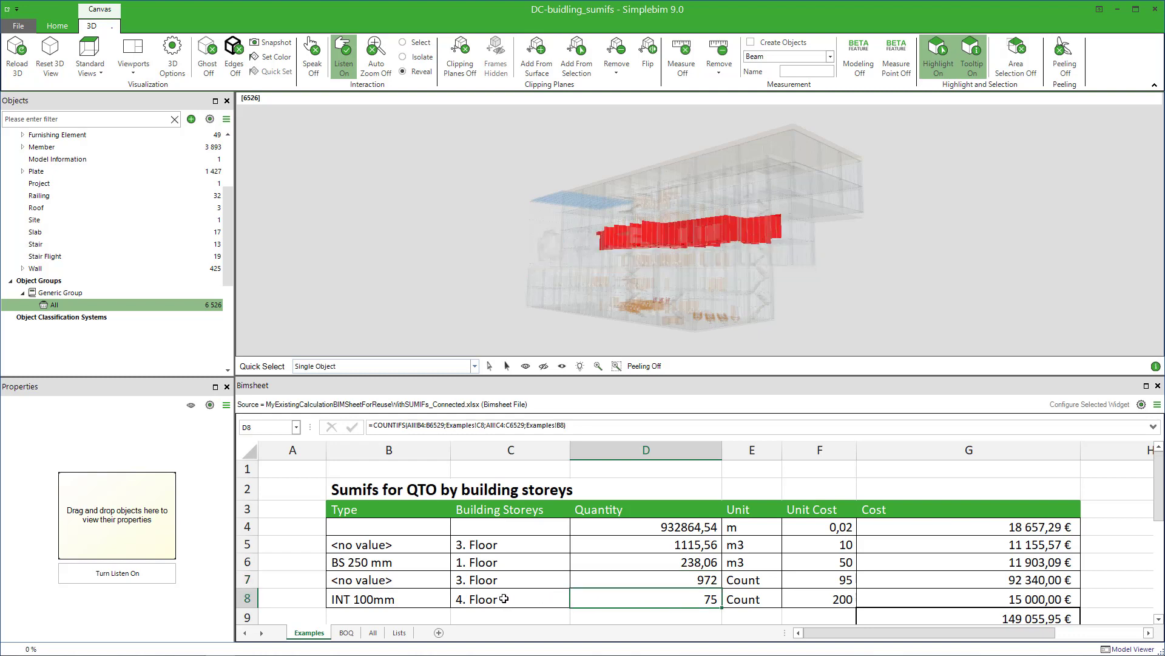
- Change row 8's type to D 10+3x21 EI30, then to Toilet Seat
{"action": "left_click", "coordinate": [428, 599]}
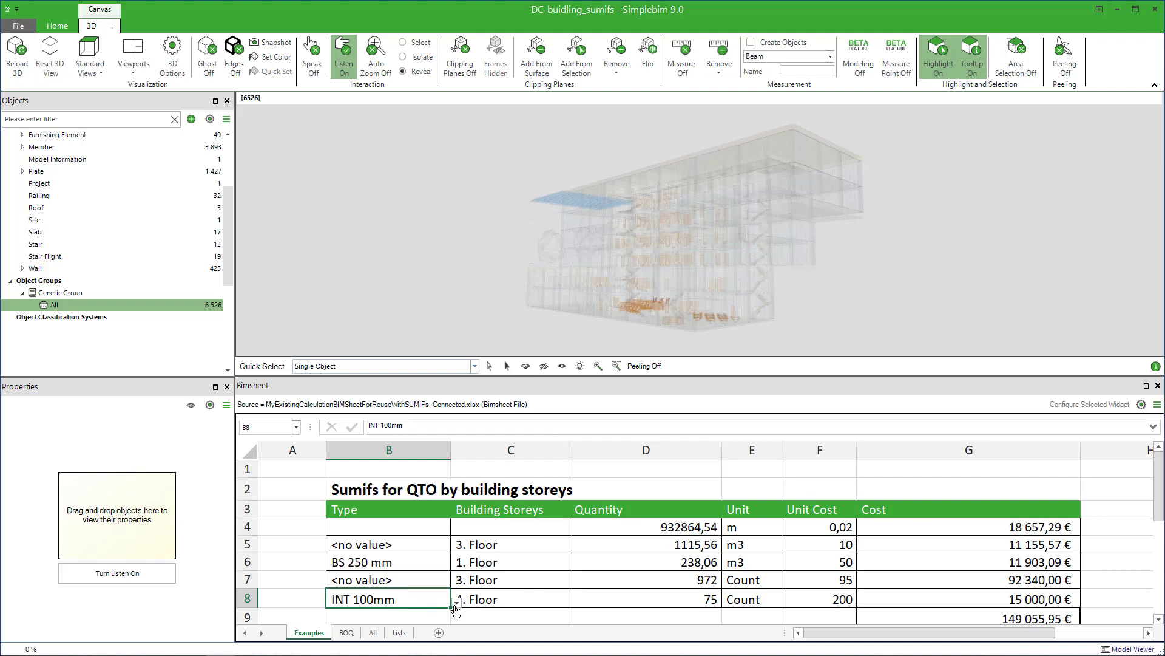
{"action": "left_click", "coordinate": [457, 602]}
{"action": "left_click", "coordinate": [400, 549]}
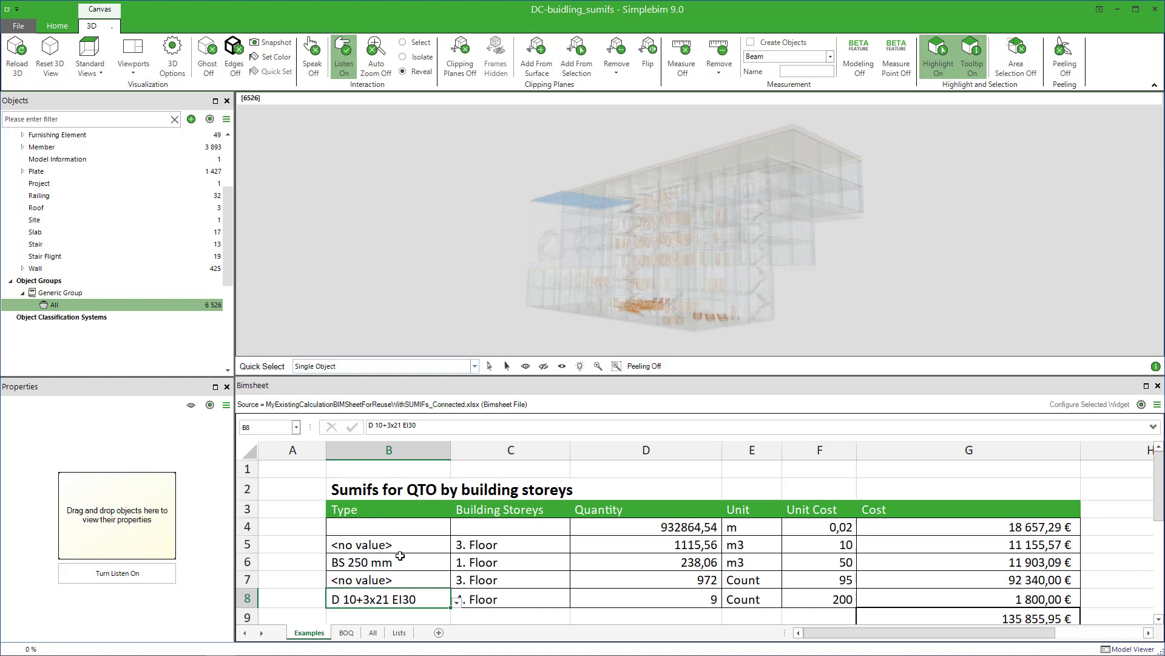
{"action": "left_click", "coordinate": [661, 597]}
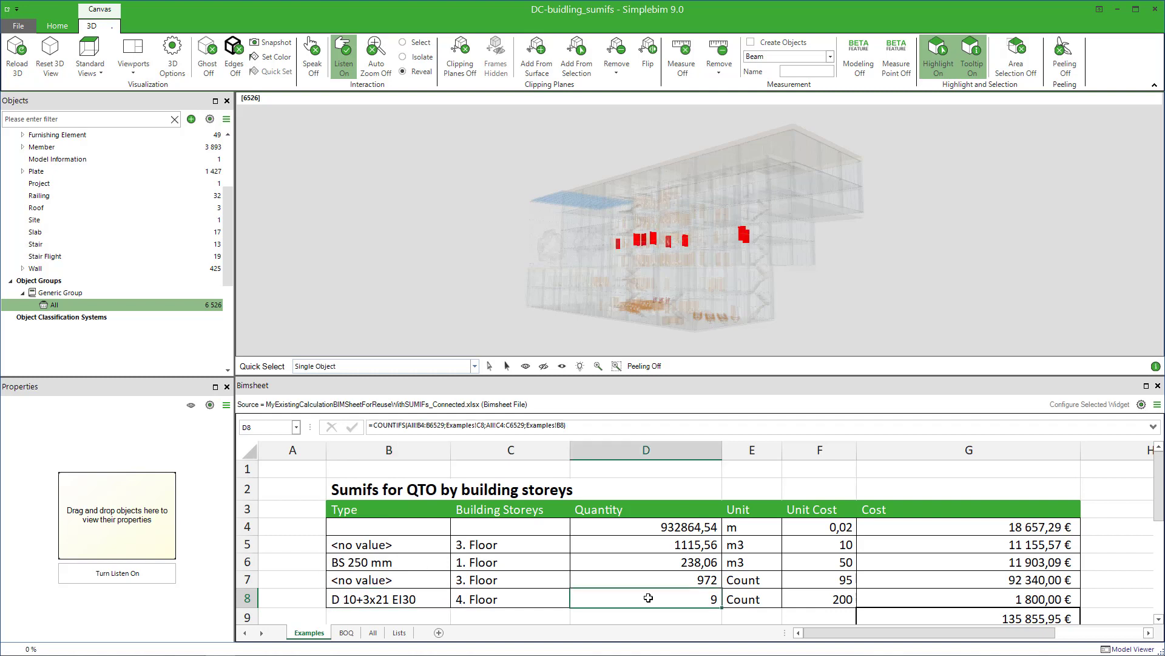
{"action": "left_click", "coordinate": [445, 598]}
{"action": "left_click", "coordinate": [457, 603]}
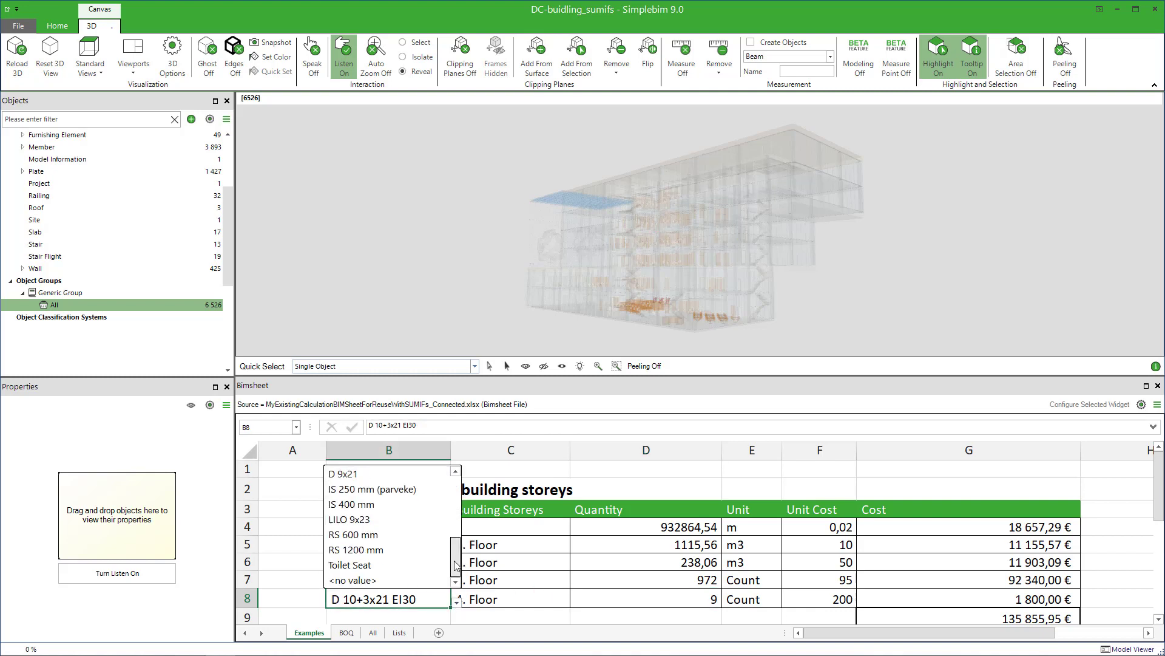
{"action": "left_click", "coordinate": [400, 563]}
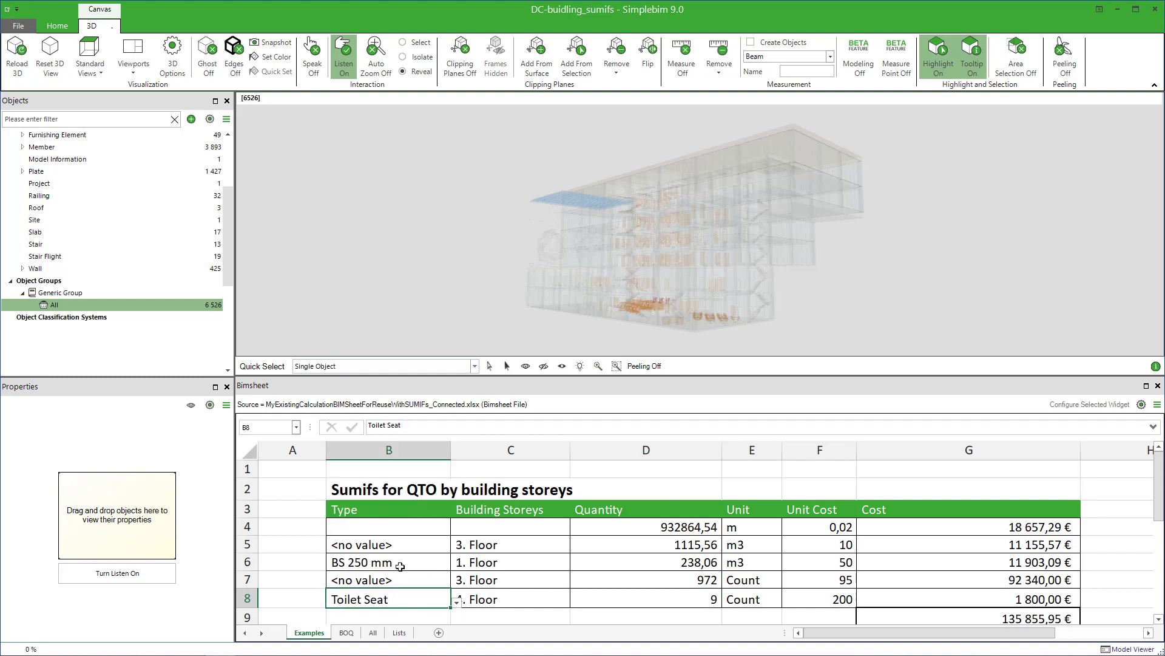
- Isolate only the objects behind the 135 855,95 € total cost, with edge outlines back on
{"action": "left_click", "coordinate": [661, 598]}
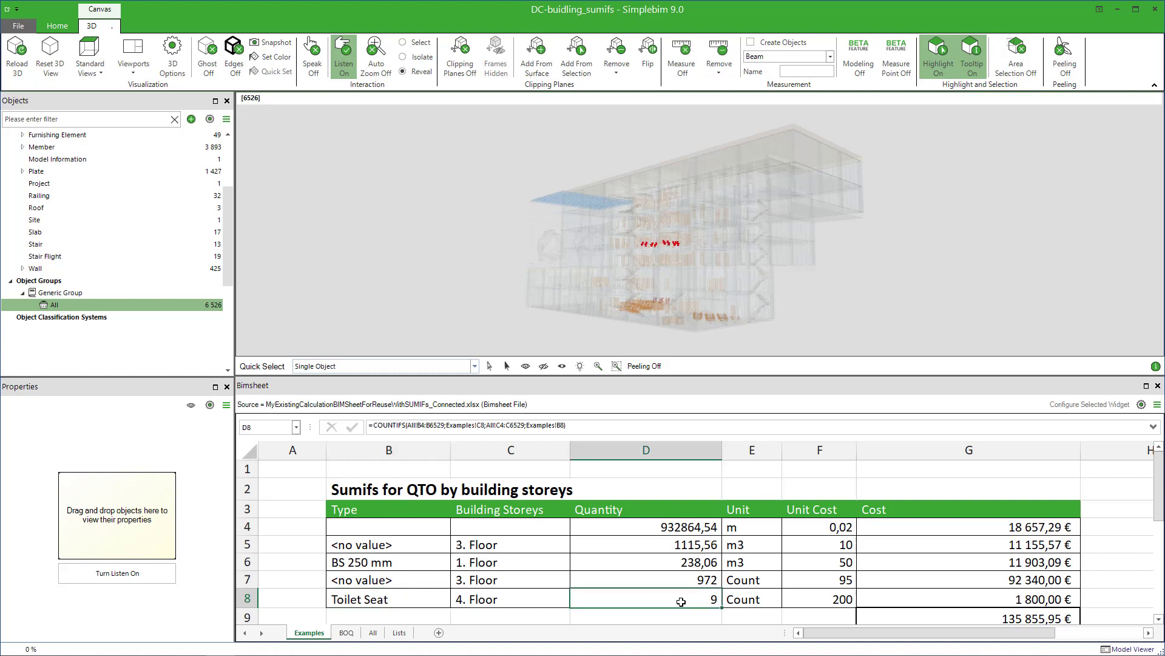
{"action": "left_click", "coordinate": [916, 618]}
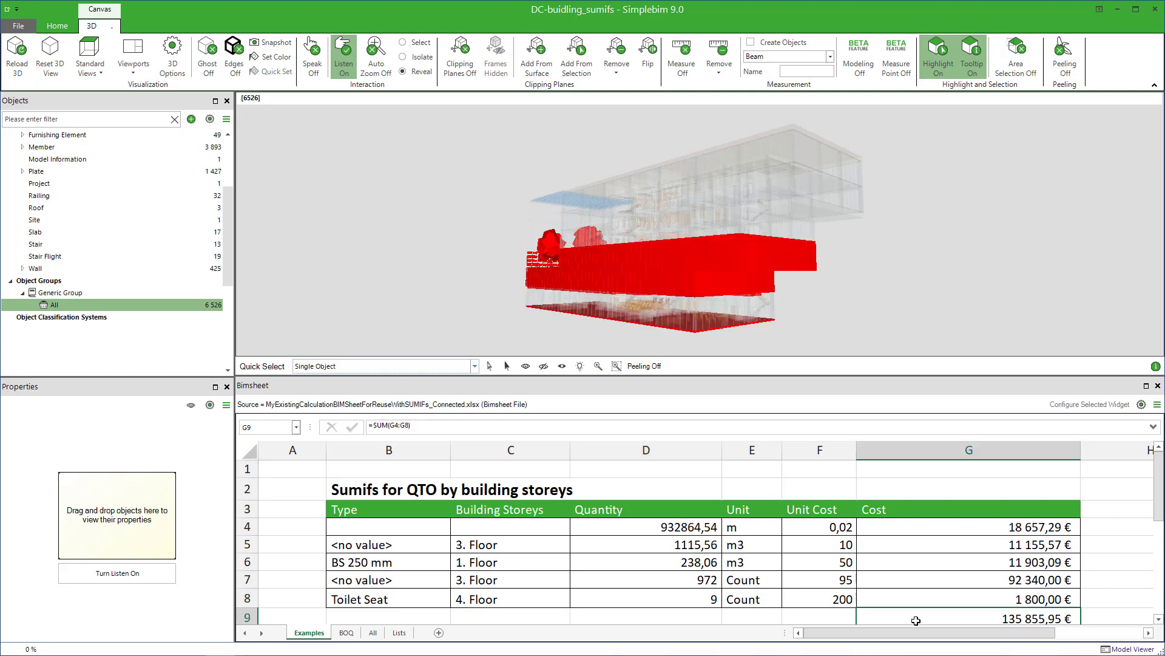
{"action": "left_click", "coordinate": [404, 56]}
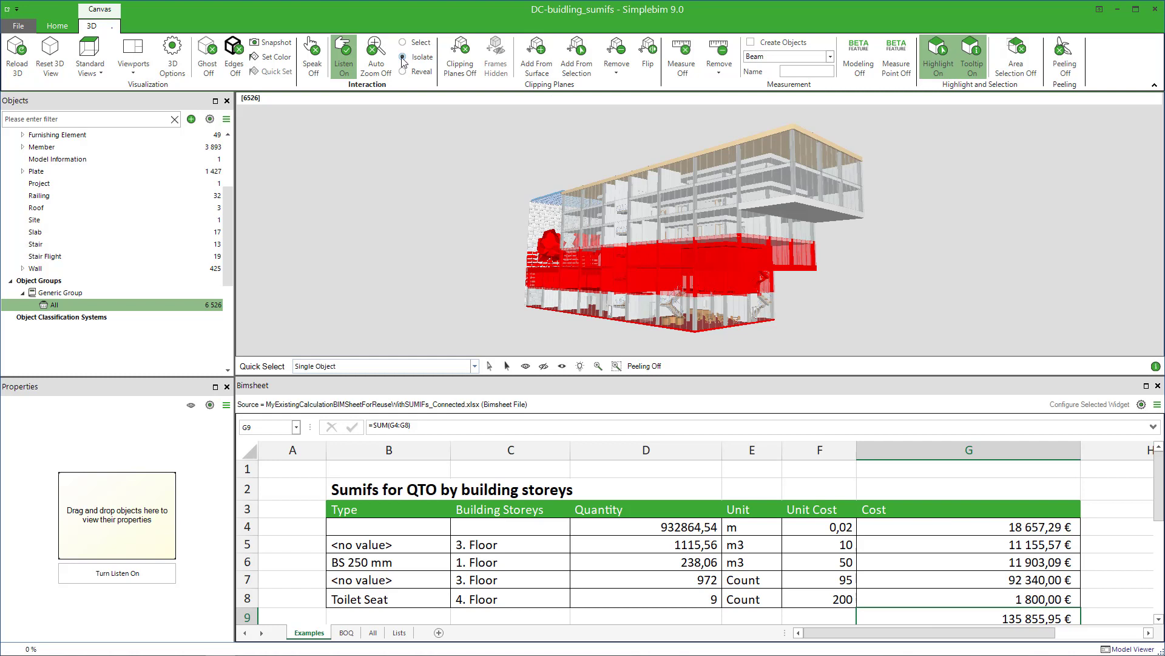
{"action": "left_click", "coordinate": [972, 598]}
{"action": "left_click", "coordinate": [978, 614]}
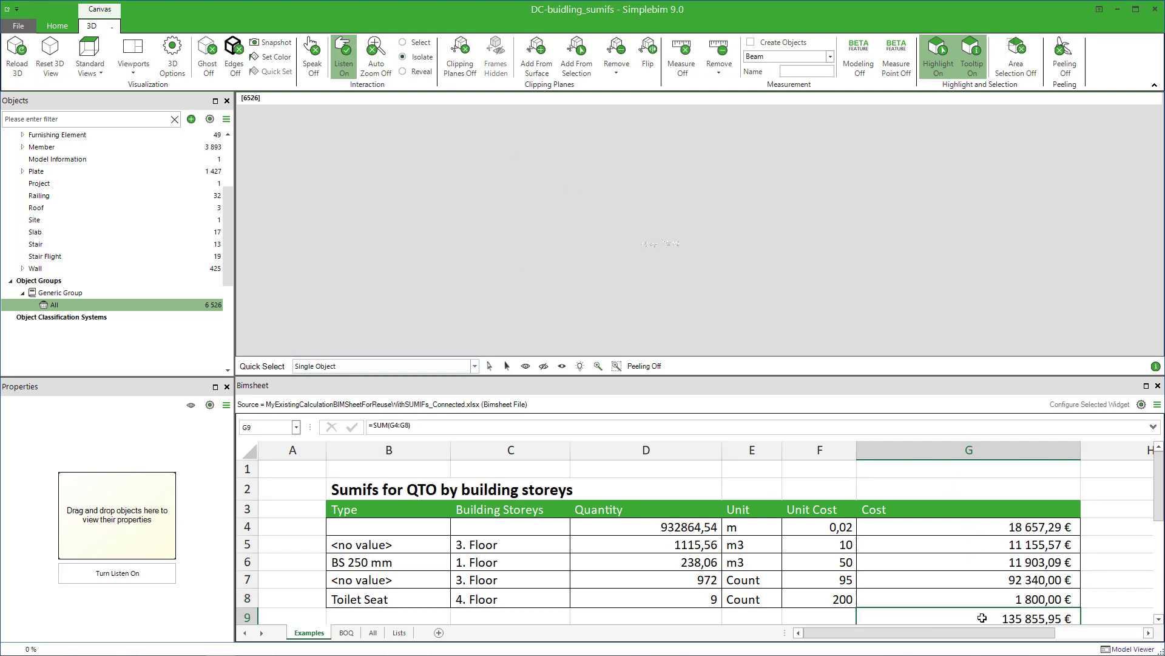
{"action": "left_click", "coordinate": [234, 54]}
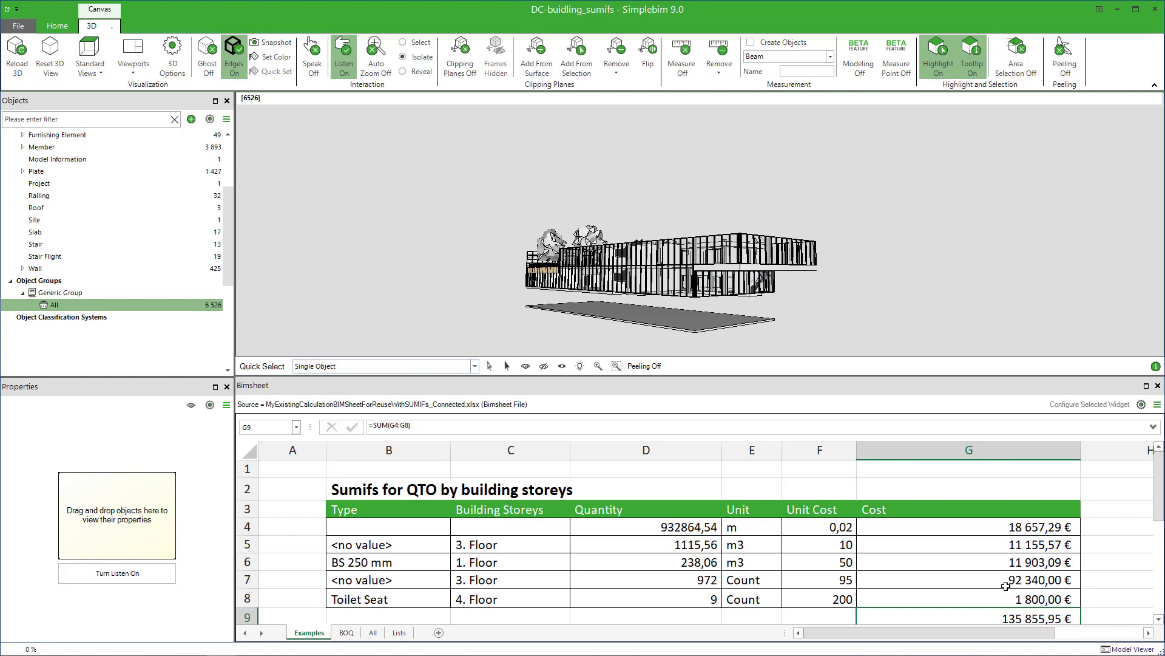
- On the BOQ sheet, set the storey criterion in C6 to 3. Floor
{"action": "left_click", "coordinate": [354, 636]}
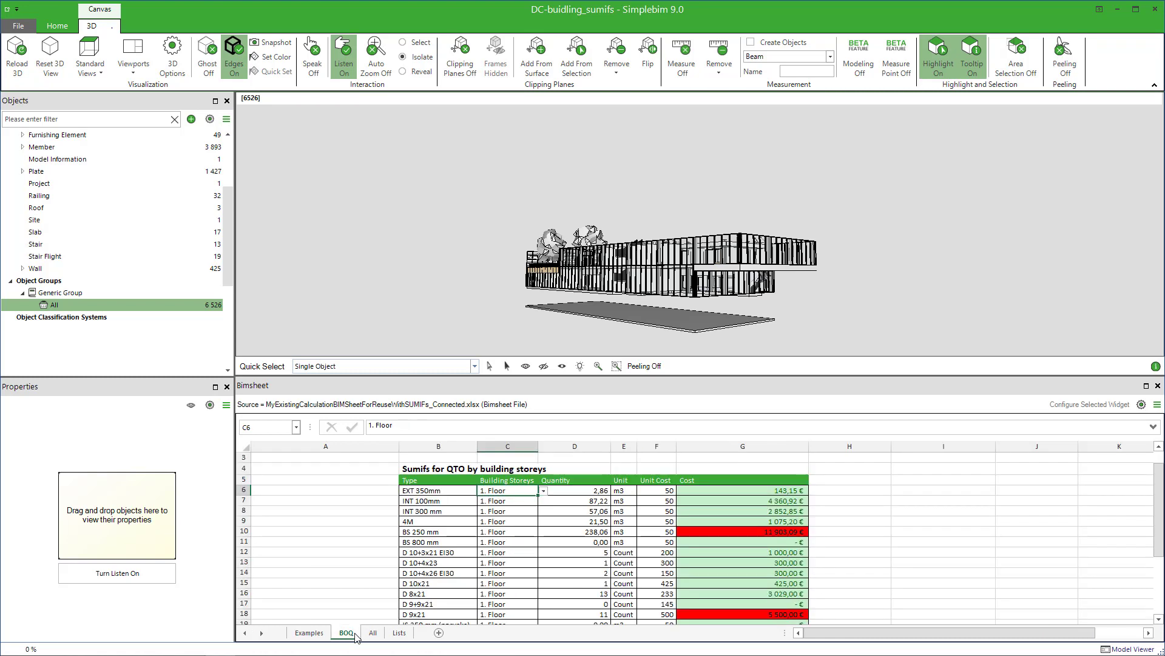
{"action": "left_click", "coordinate": [544, 491]}
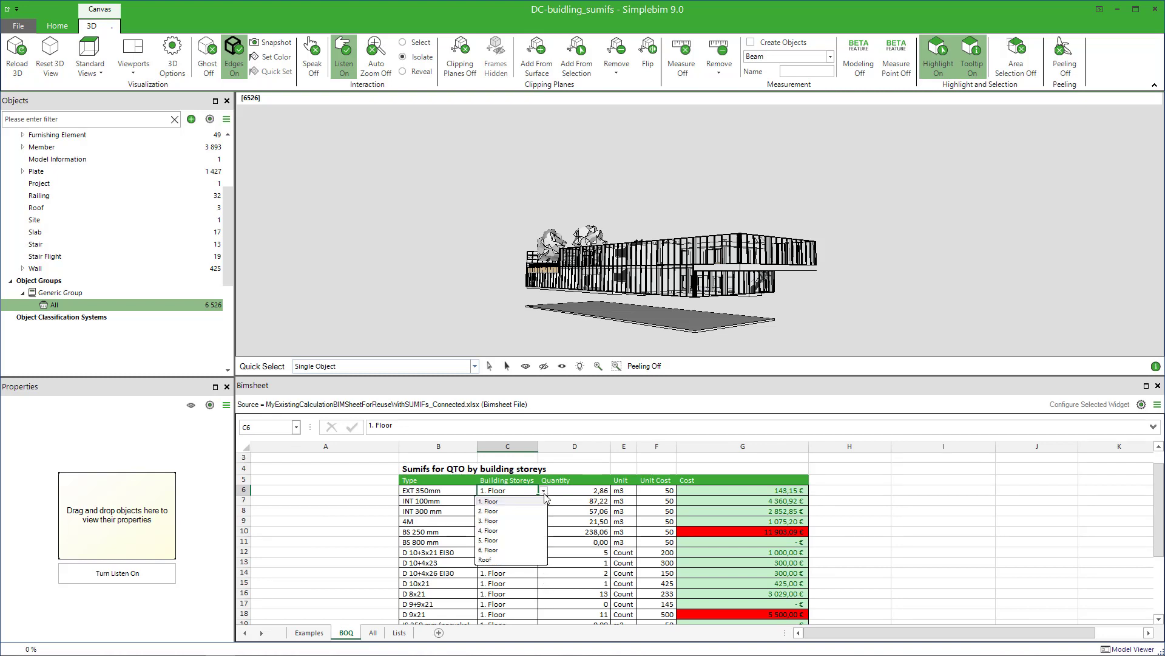
{"action": "left_click", "coordinate": [529, 519]}
- Highlight the BS 800 mm, D 9x21 door and total-cost objects, then orbit to an oblique top view
{"action": "left_click", "coordinate": [712, 543]}
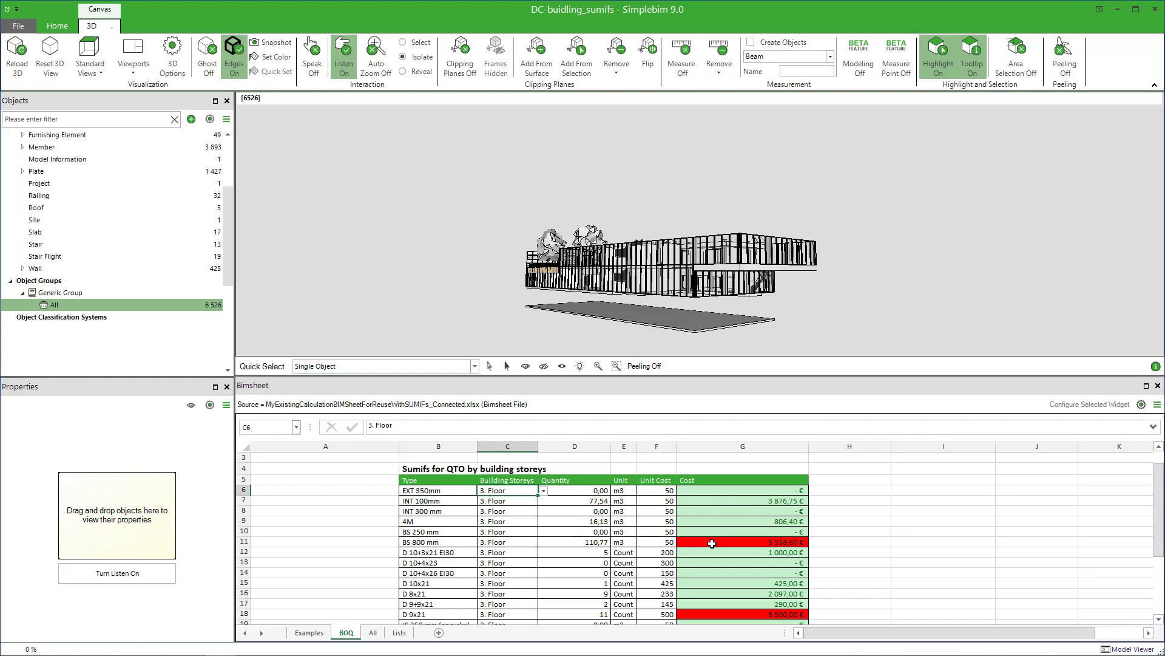
{"action": "left_click", "coordinate": [741, 614]}
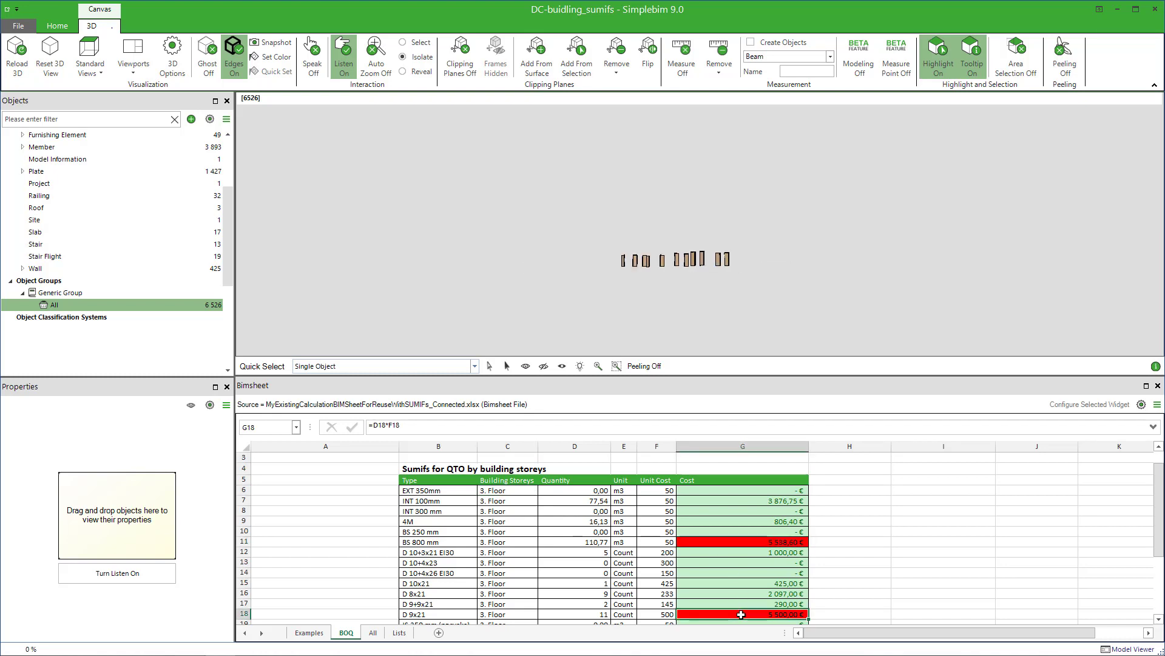
{"action": "scroll", "coordinate": [741, 614], "scroll_direction": "down", "scroll_amount": 6}
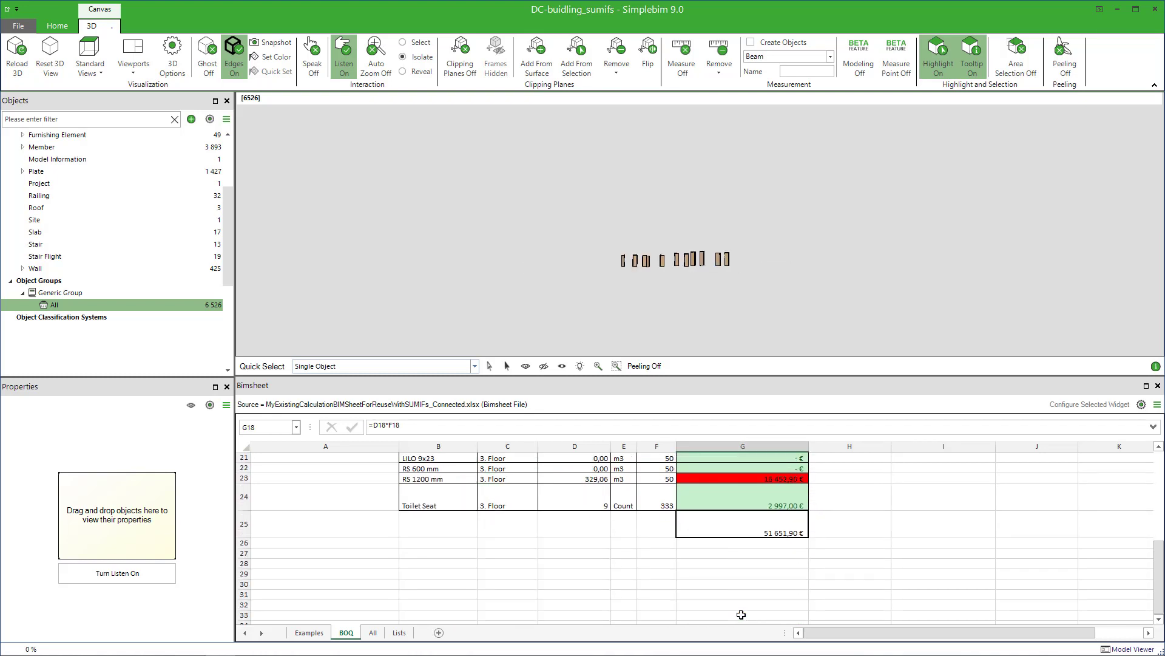
{"action": "left_click", "coordinate": [743, 532]}
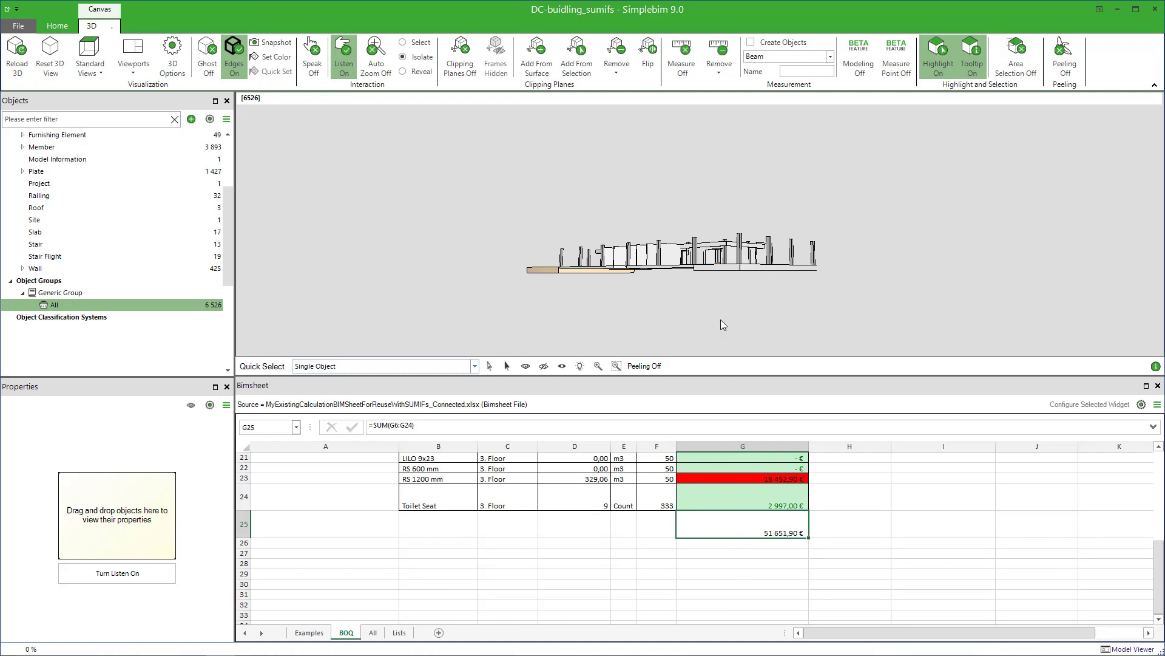
{"action": "left_click_drag", "start_coordinate": [703, 294], "coordinate": [709, 320]}
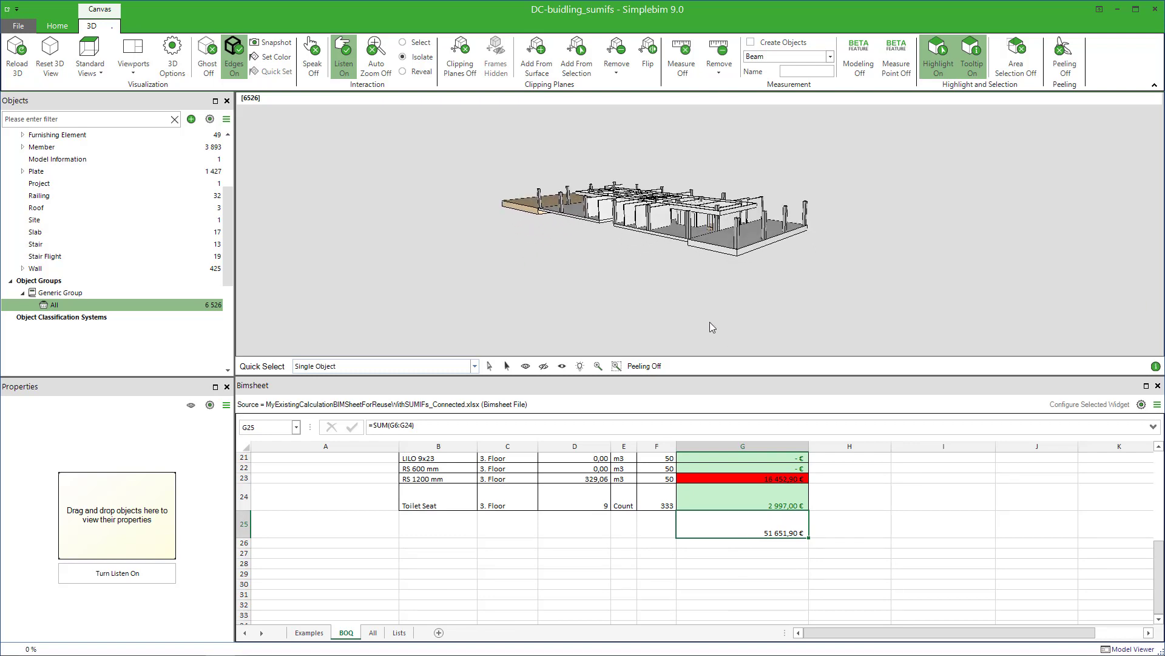